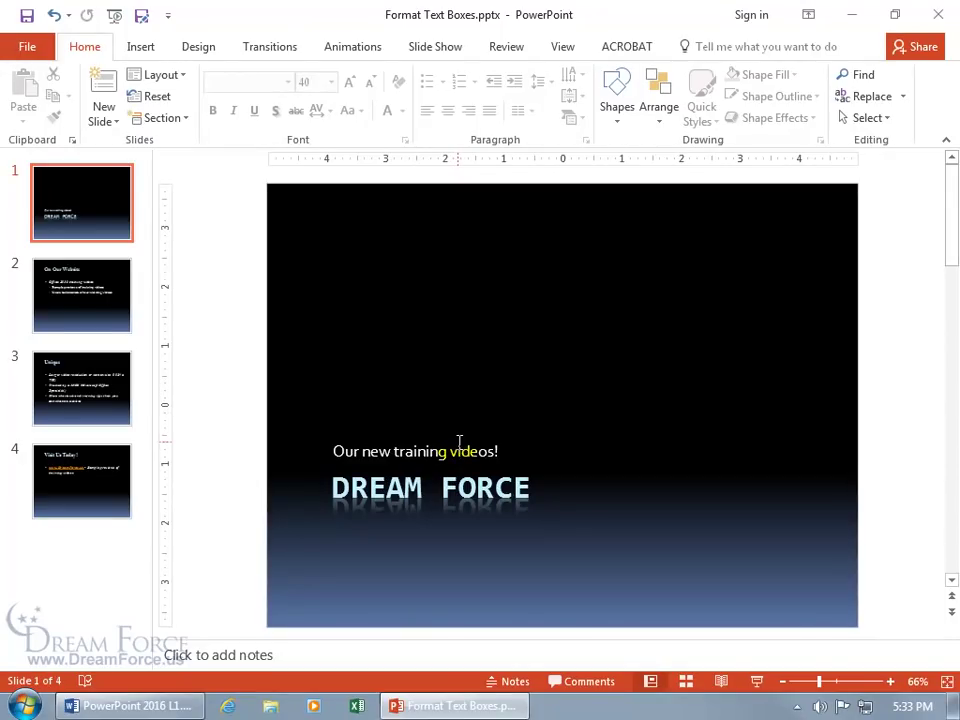
Select the full DREAM FORCE line beneath 'Our new training videos!' on slide 1.
{"action": "left_click", "coordinate": [431, 488]}
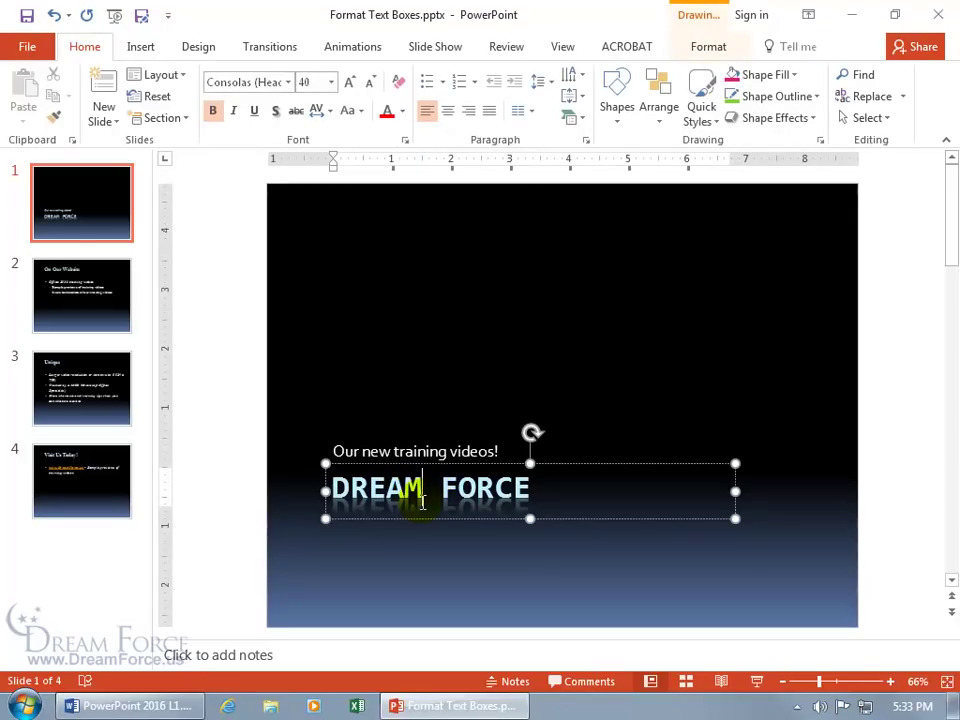
{"action": "left_click_drag", "start_coordinate": [528, 491], "coordinate": [382, 500]}
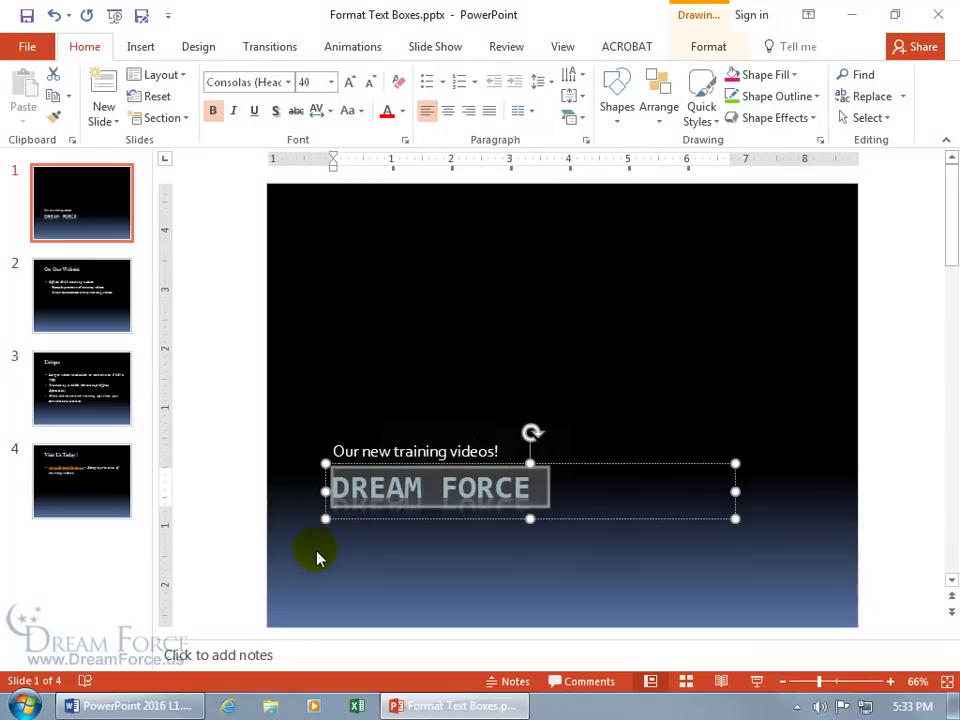
{"action": "left_click", "coordinate": [418, 490]}
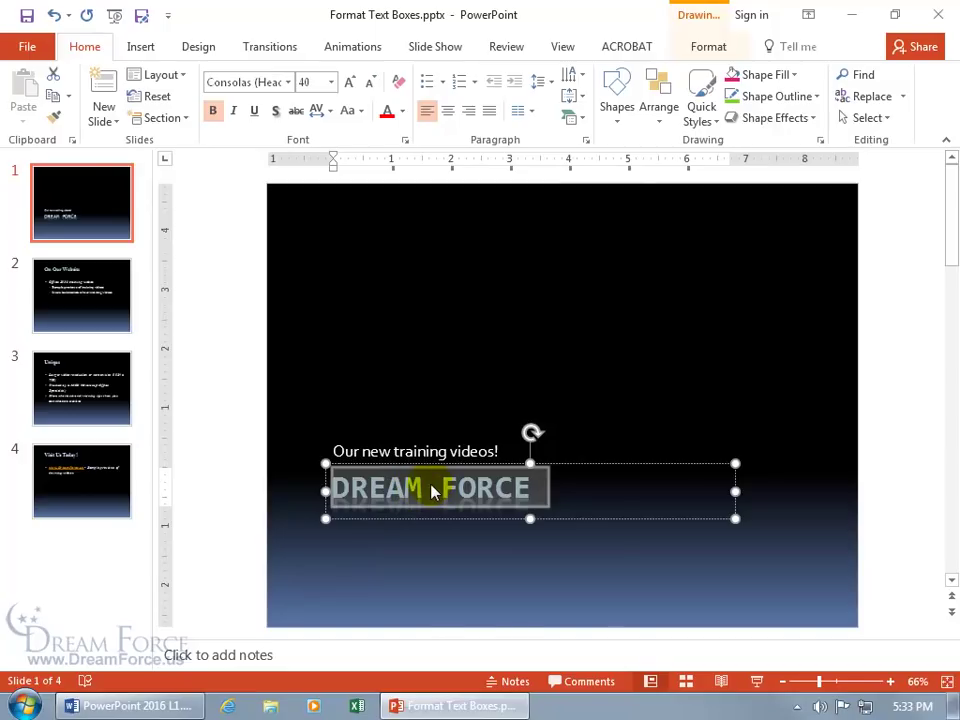
{"action": "right_click", "coordinate": [432, 490]}
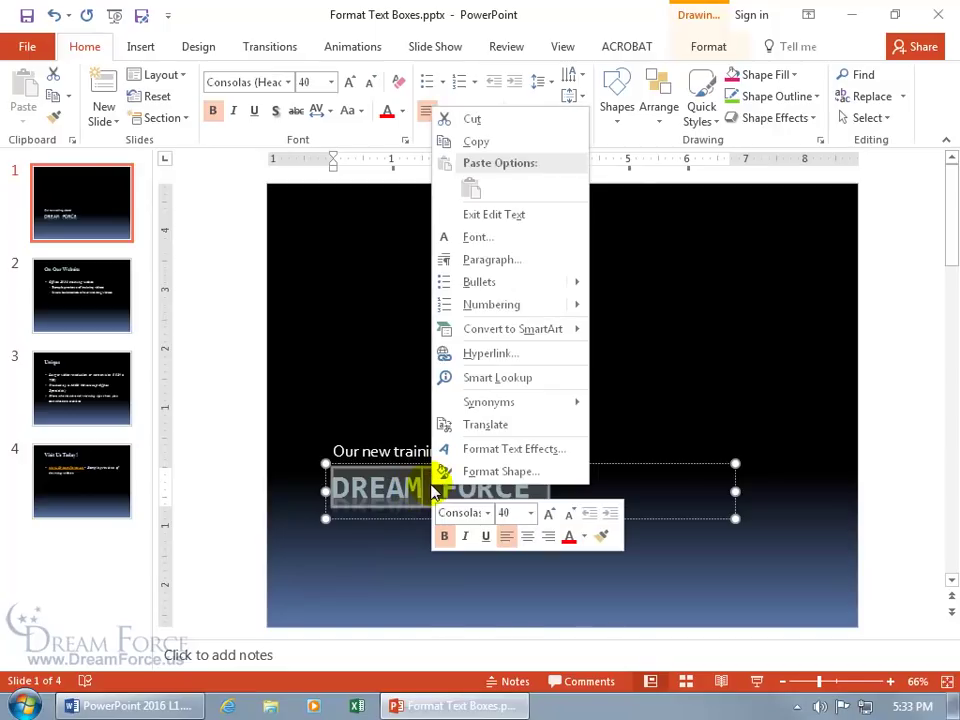
{"action": "left_click", "coordinate": [476, 550]}
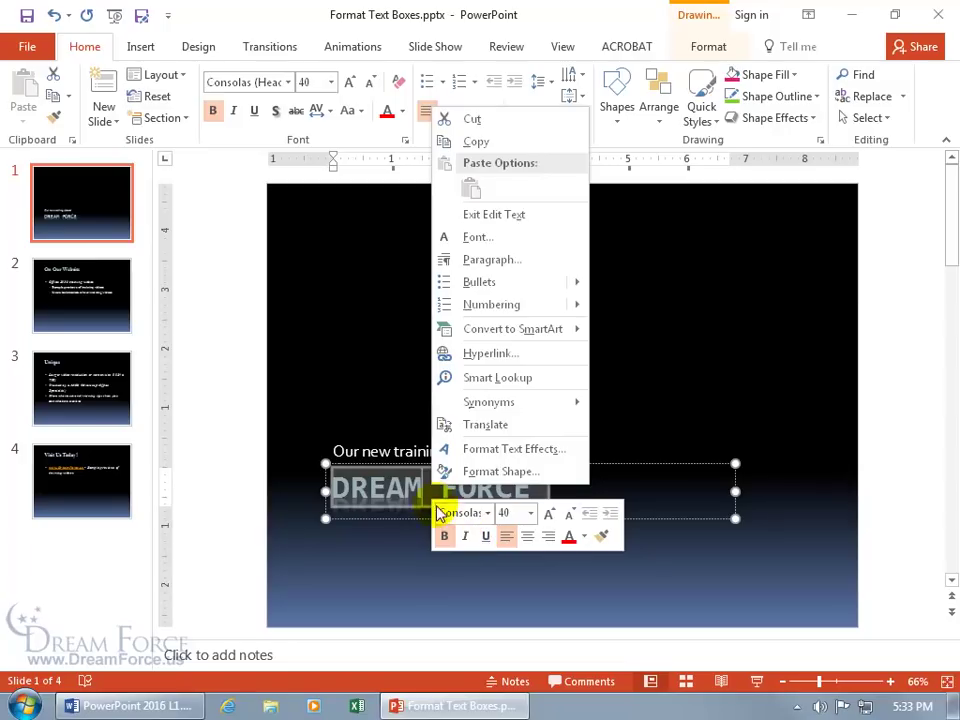
{"action": "left_click", "coordinate": [444, 536]}
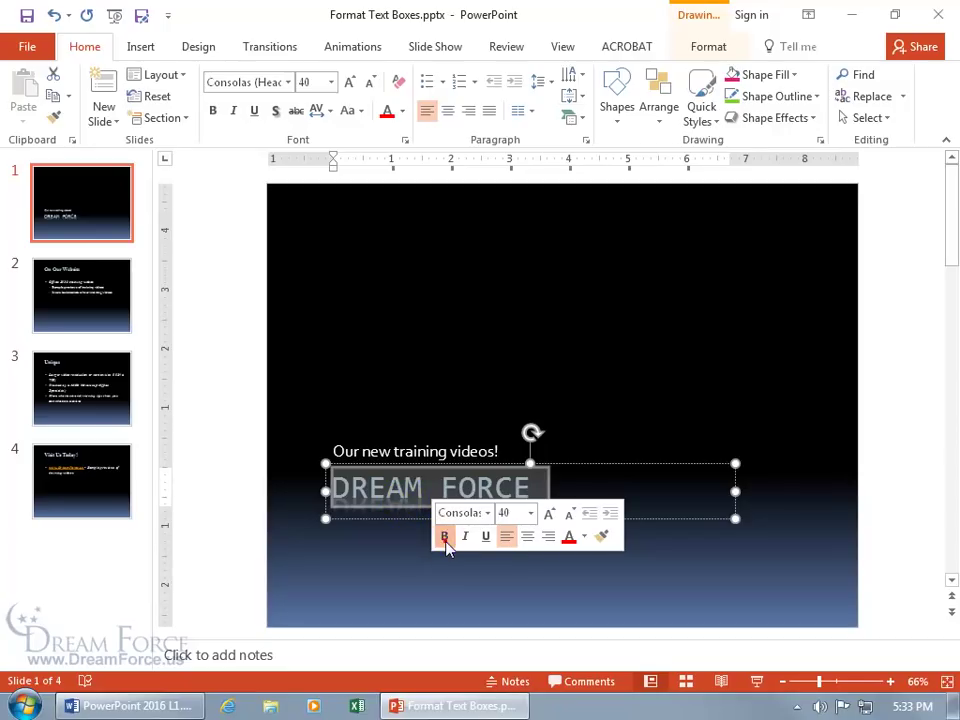
{"action": "left_click", "coordinate": [444, 536]}
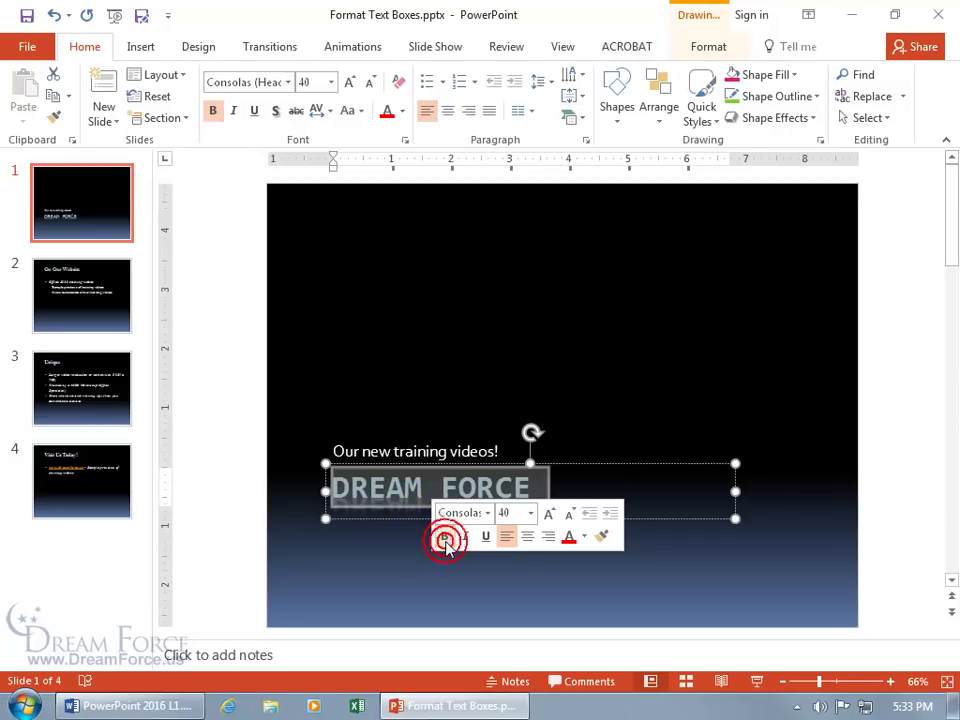
{"action": "left_click", "coordinate": [489, 514]}
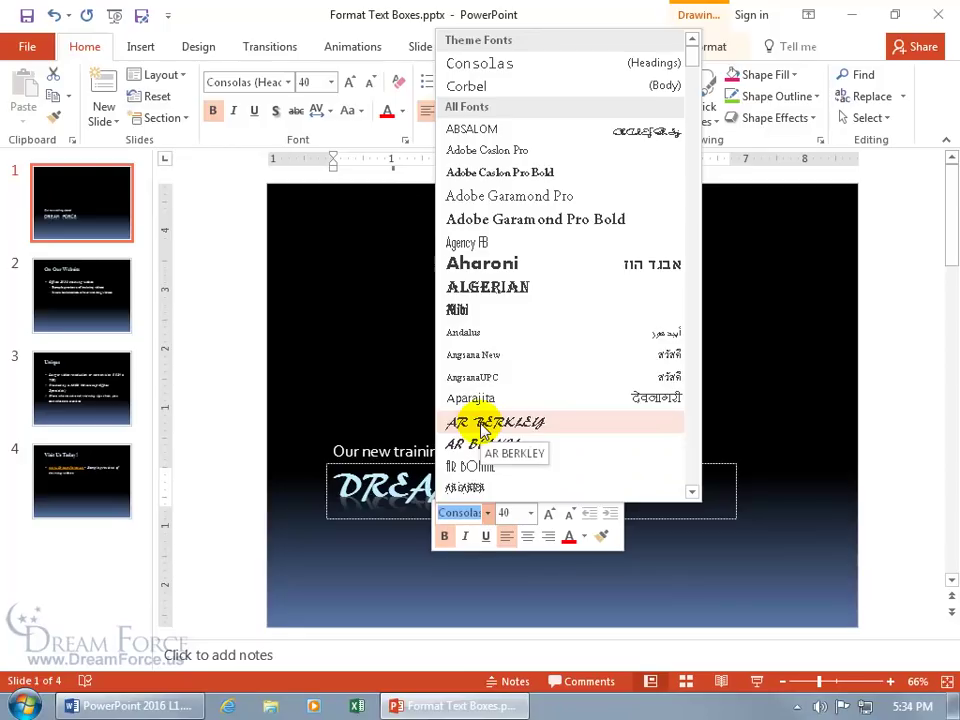
{"action": "left_click", "coordinate": [530, 514]}
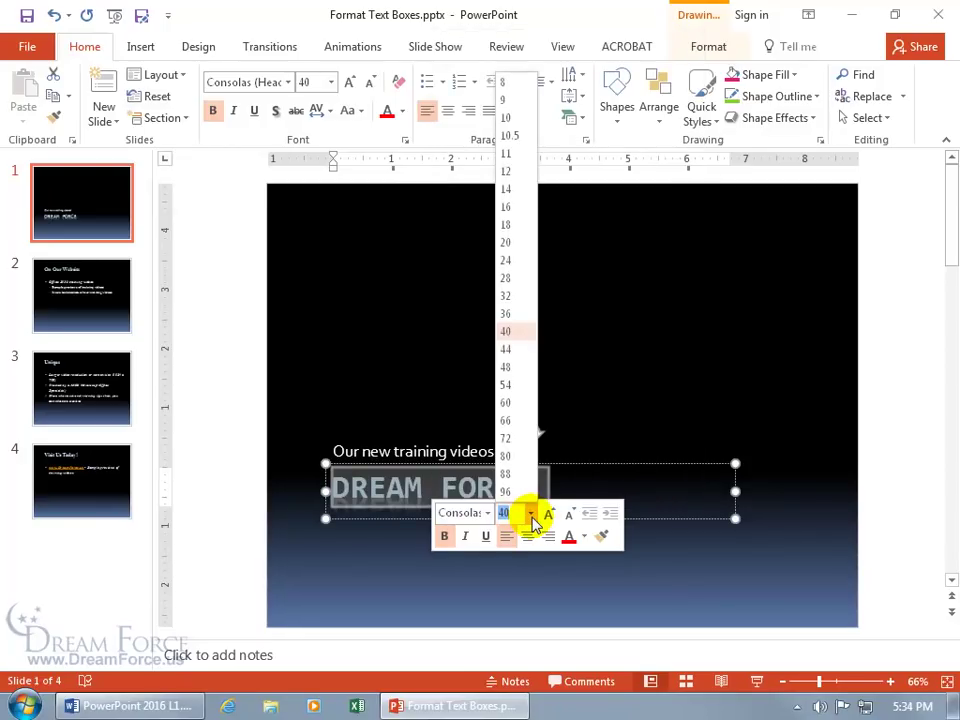
{"action": "left_click", "coordinate": [508, 518]}
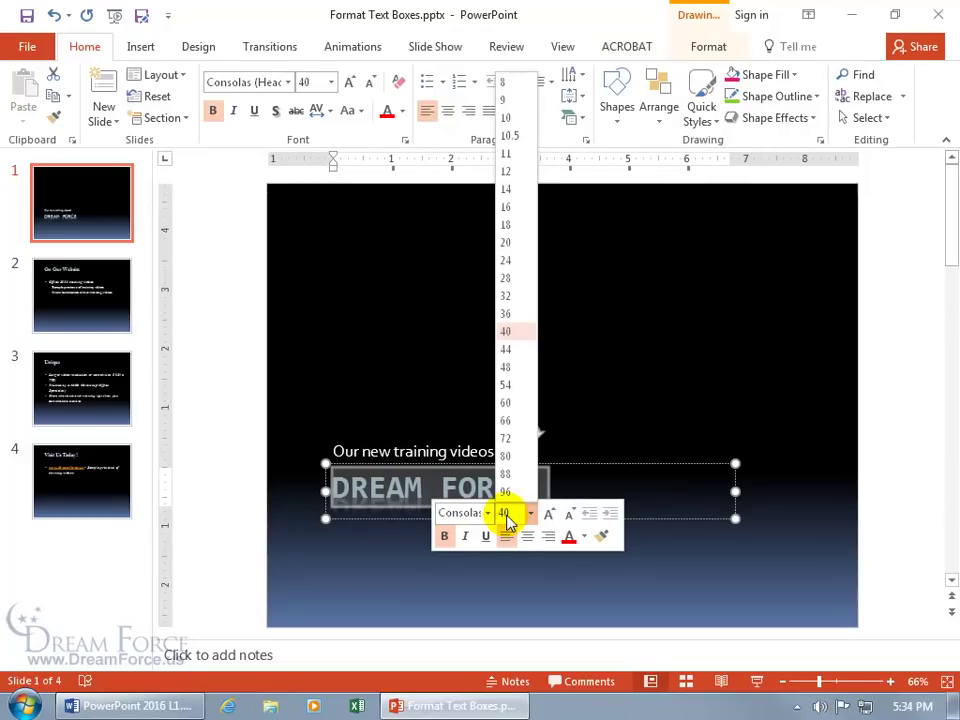
{"action": "left_click", "coordinate": [495, 518]}
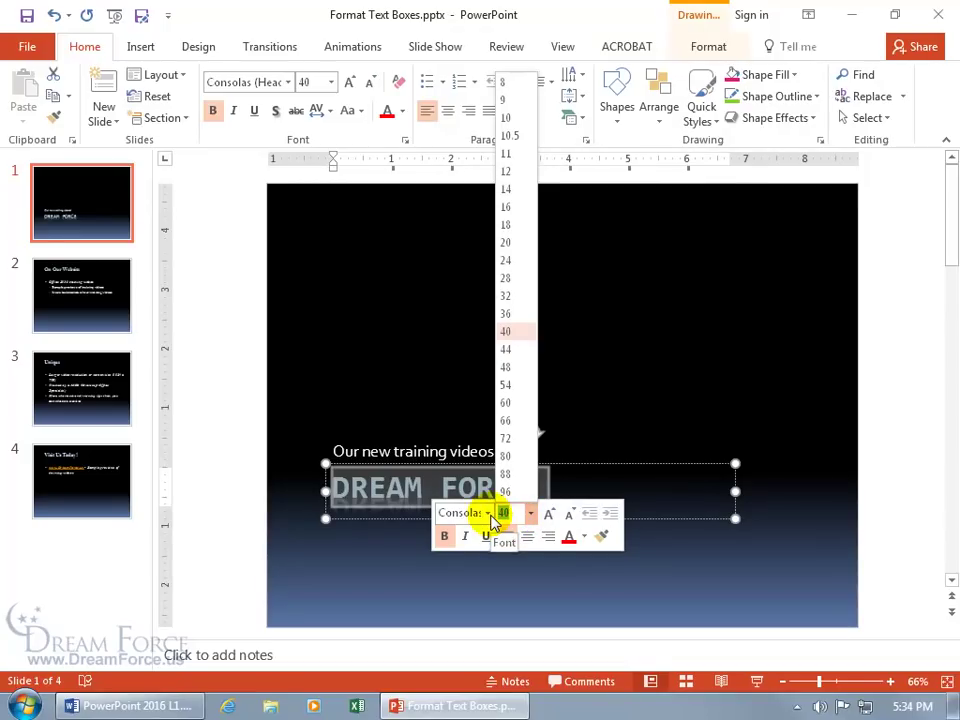
{"action": "type", "text": "41"}
{"action": "key", "text": "Return"}
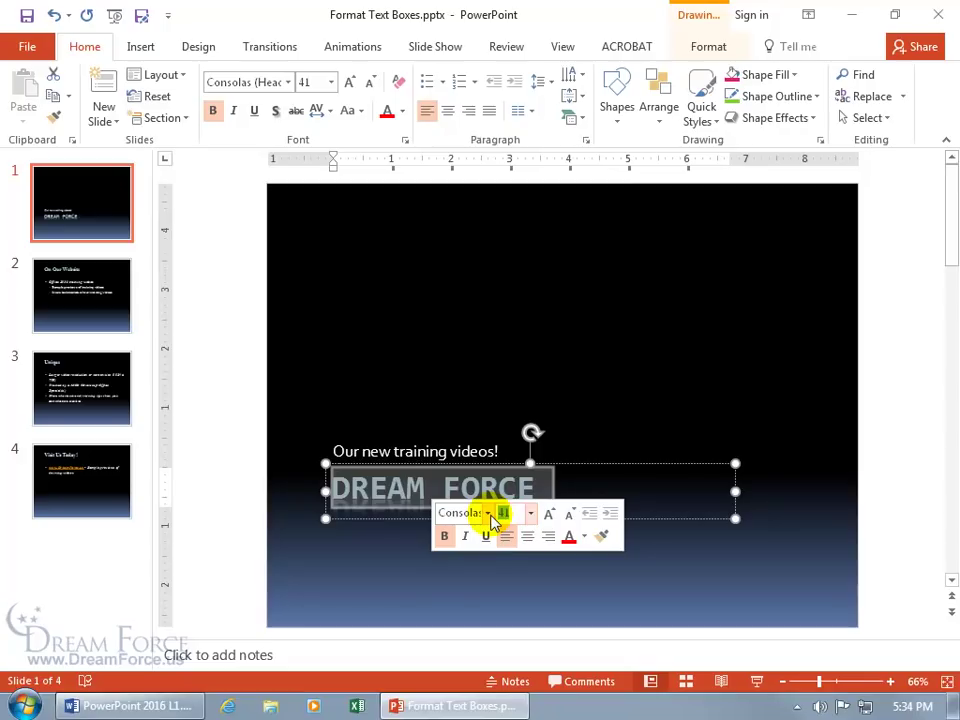
{"action": "type", "text": "40"}
{"action": "key", "text": "Return"}
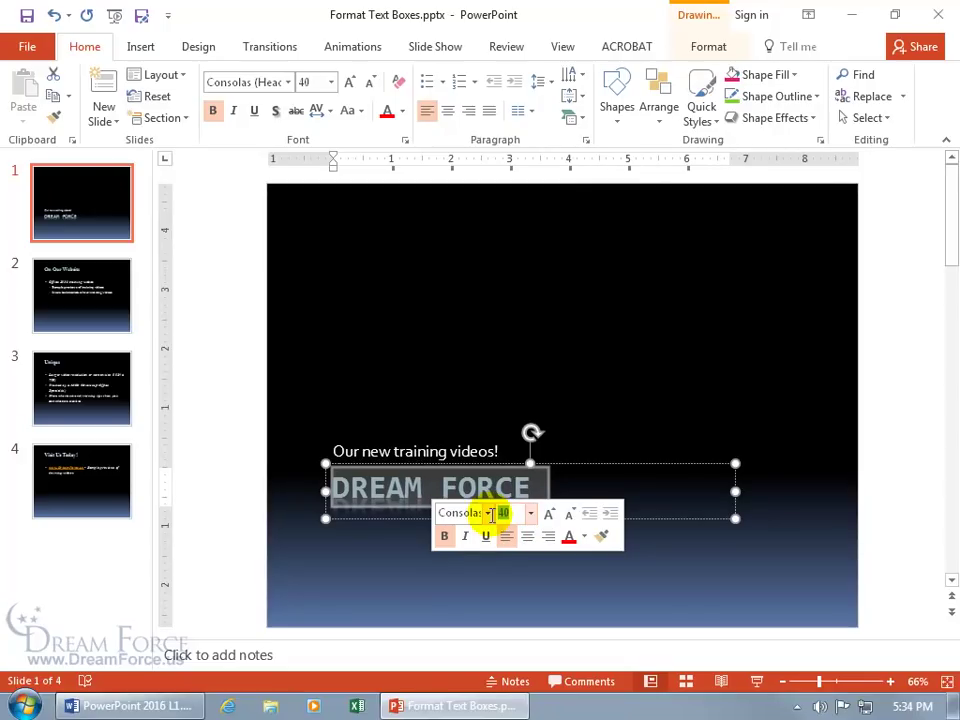
{"action": "left_click", "coordinate": [585, 539]}
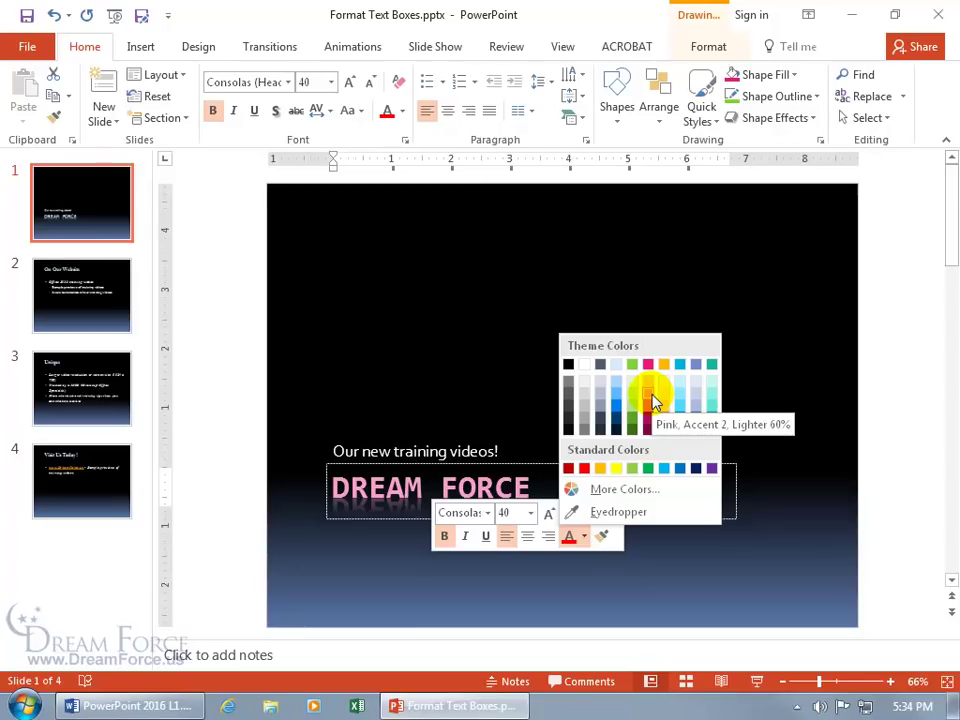
{"action": "left_click", "coordinate": [605, 489]}
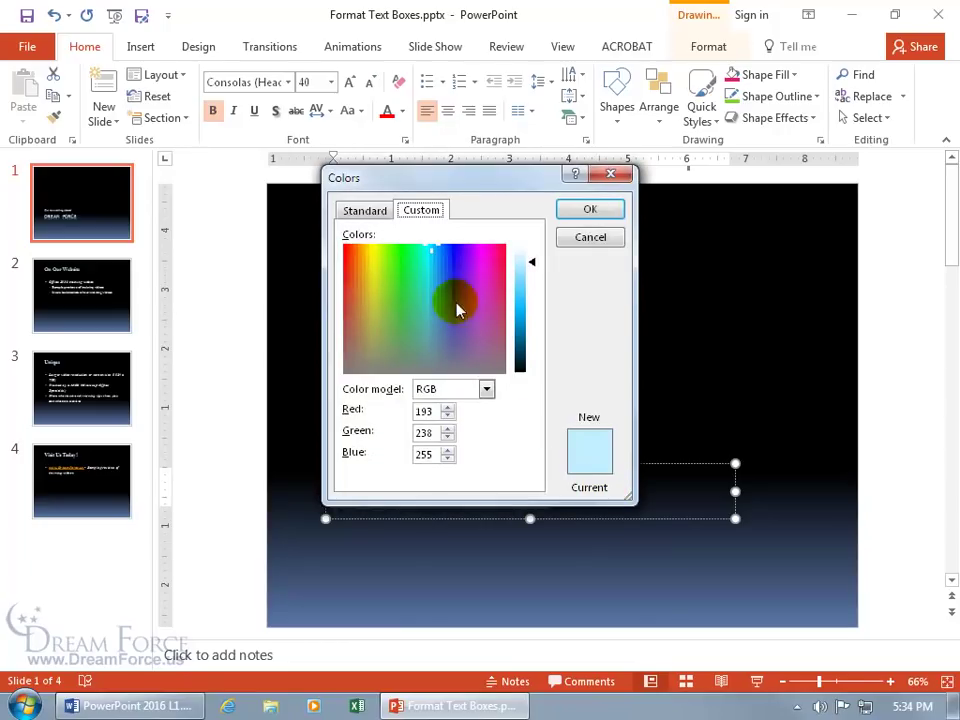
{"action": "left_click", "coordinate": [405, 285]}
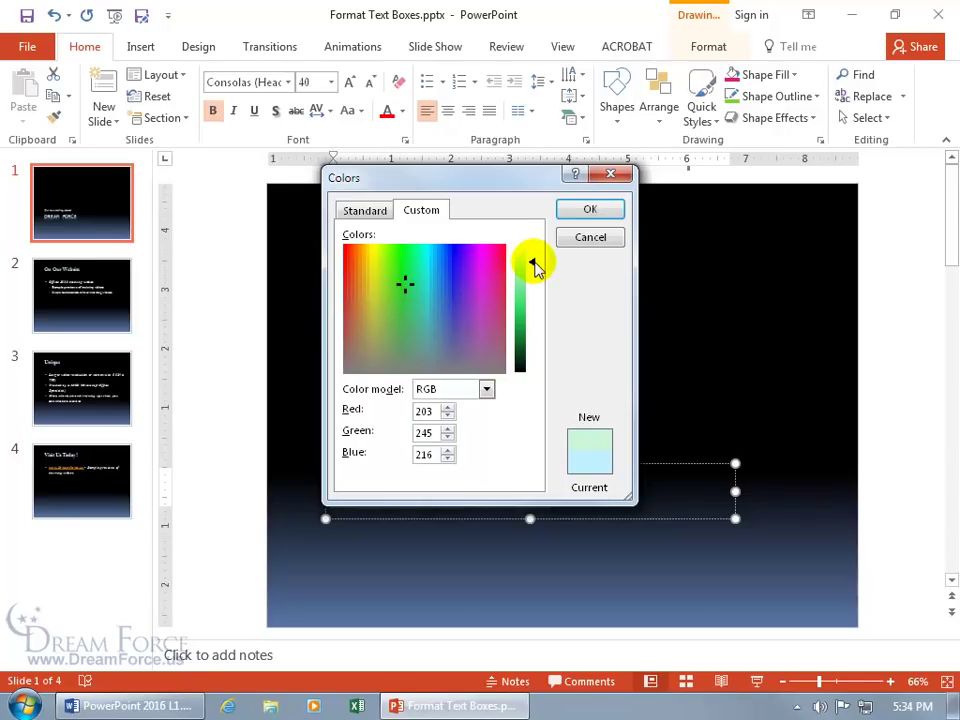
{"action": "left_click_drag", "start_coordinate": [535, 265], "coordinate": [540, 326]}
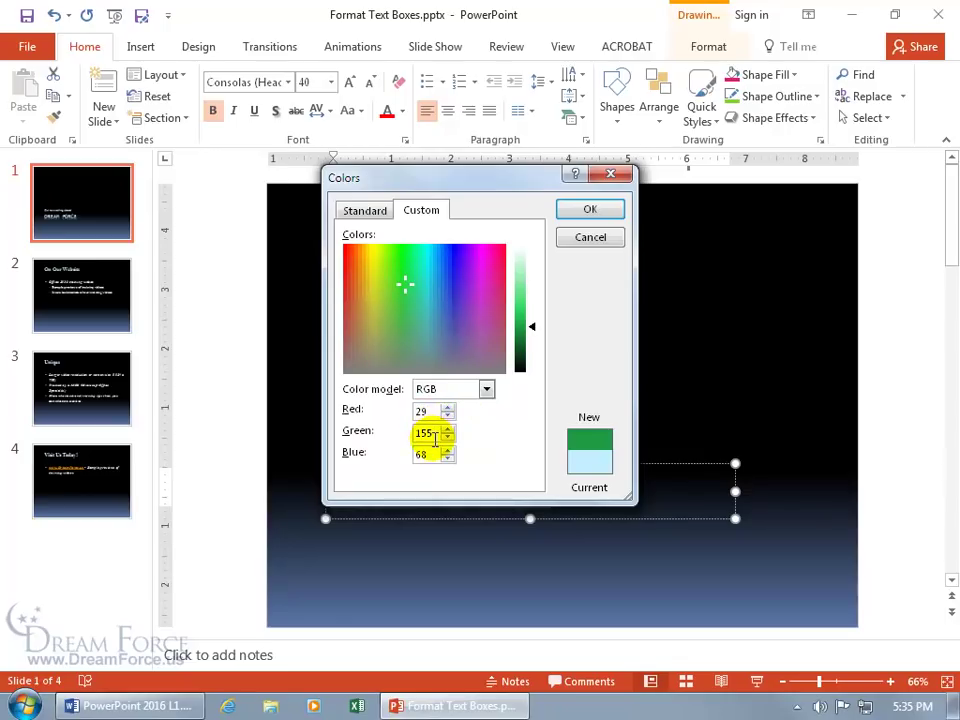
{"action": "double_click", "coordinate": [422, 410]}
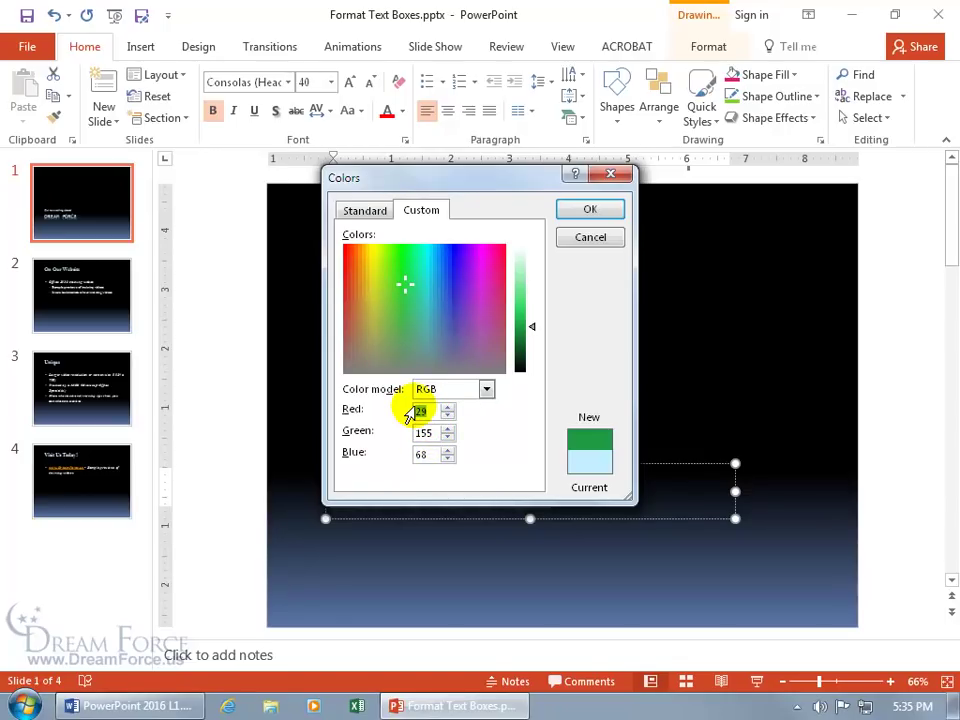
{"action": "type", "text": "40"}
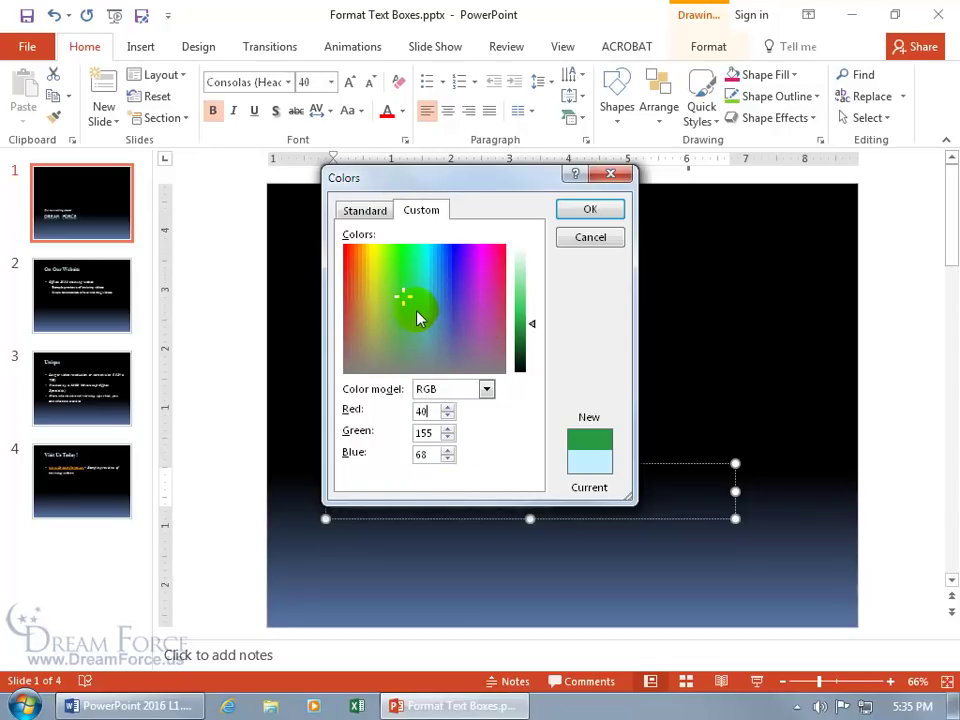
{"action": "left_click", "coordinate": [366, 214]}
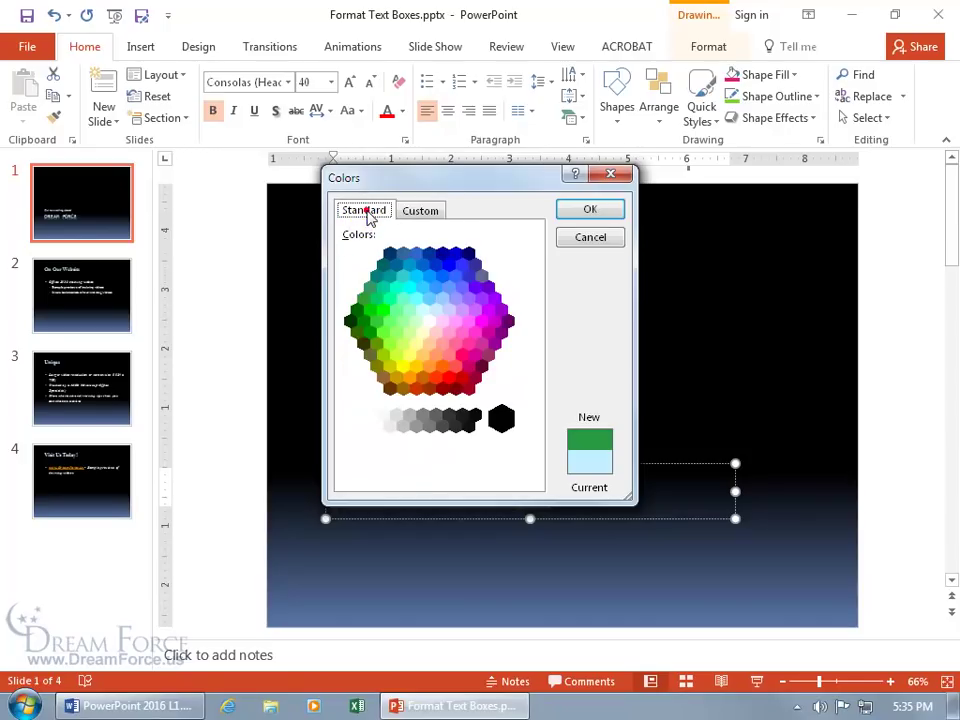
{"action": "left_click", "coordinate": [448, 264]}
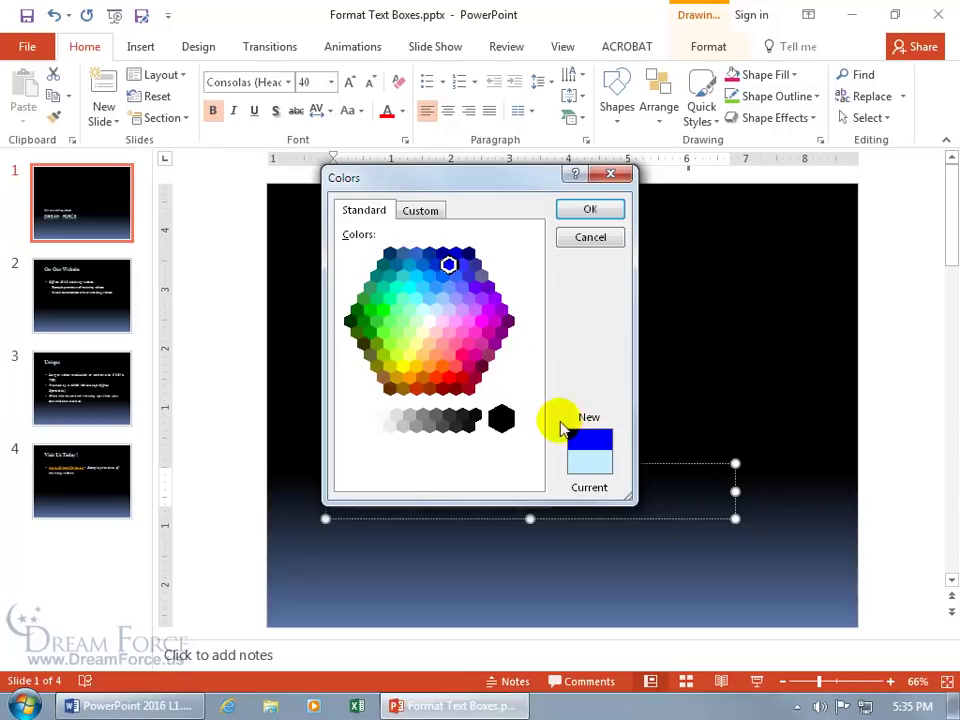
{"action": "left_click", "coordinate": [590, 237]}
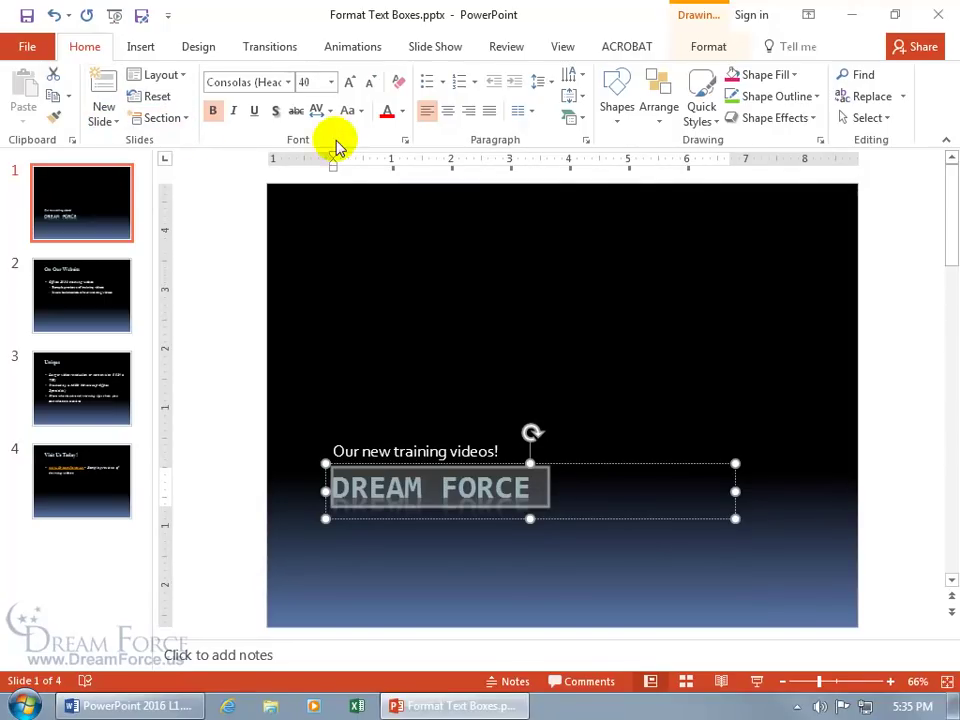
Activate the Eyedropper from the mini toolbar's Font Color menu to sample a slide colour.
{"action": "left_click", "coordinate": [402, 113]}
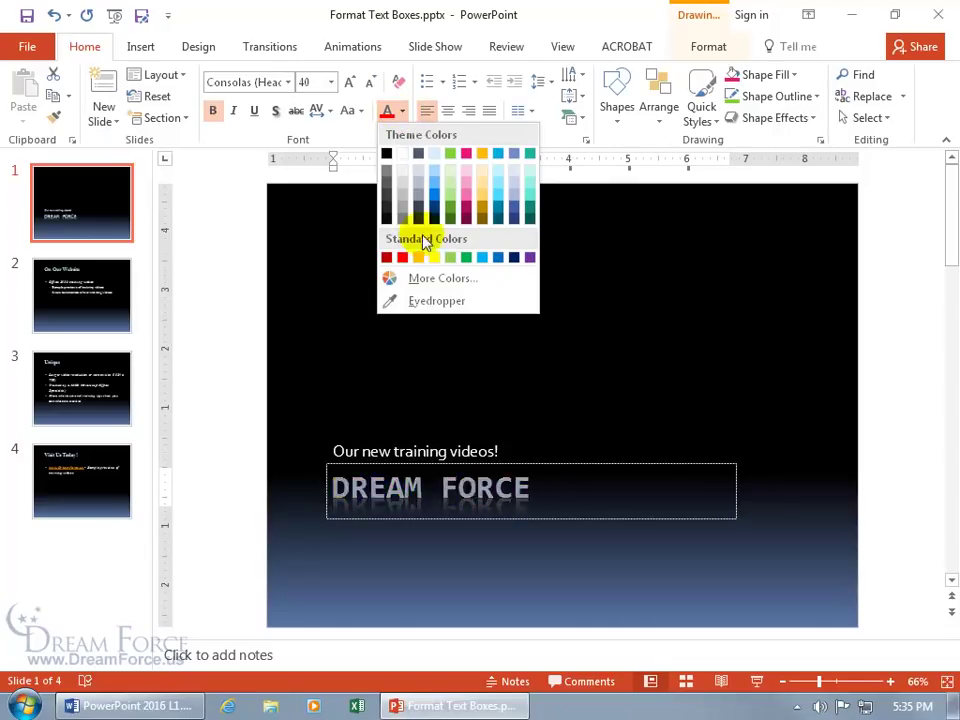
{"action": "left_click", "coordinate": [470, 487]}
{"action": "right_click", "coordinate": [470, 487]}
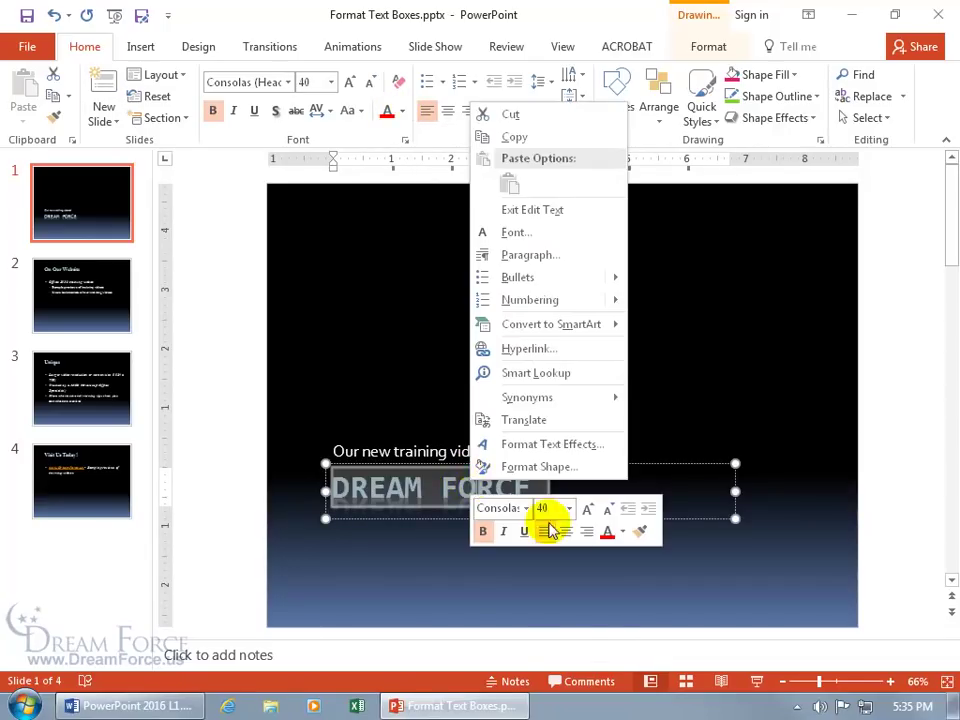
{"action": "left_click", "coordinate": [621, 535]}
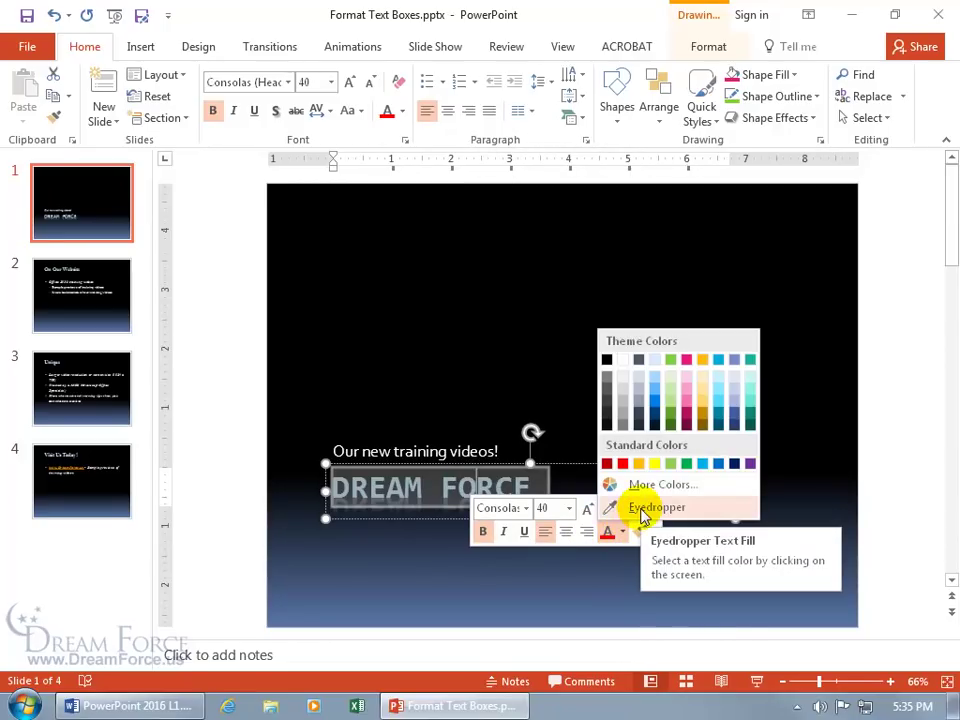
{"action": "left_click", "coordinate": [643, 508]}
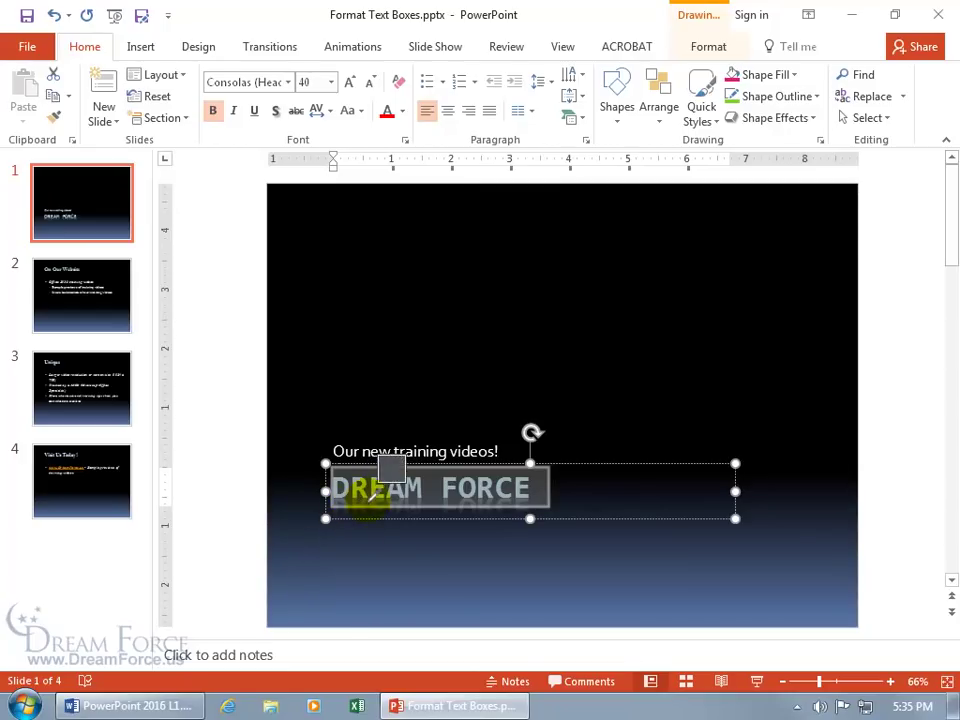
{"action": "left_click", "coordinate": [429, 366]}
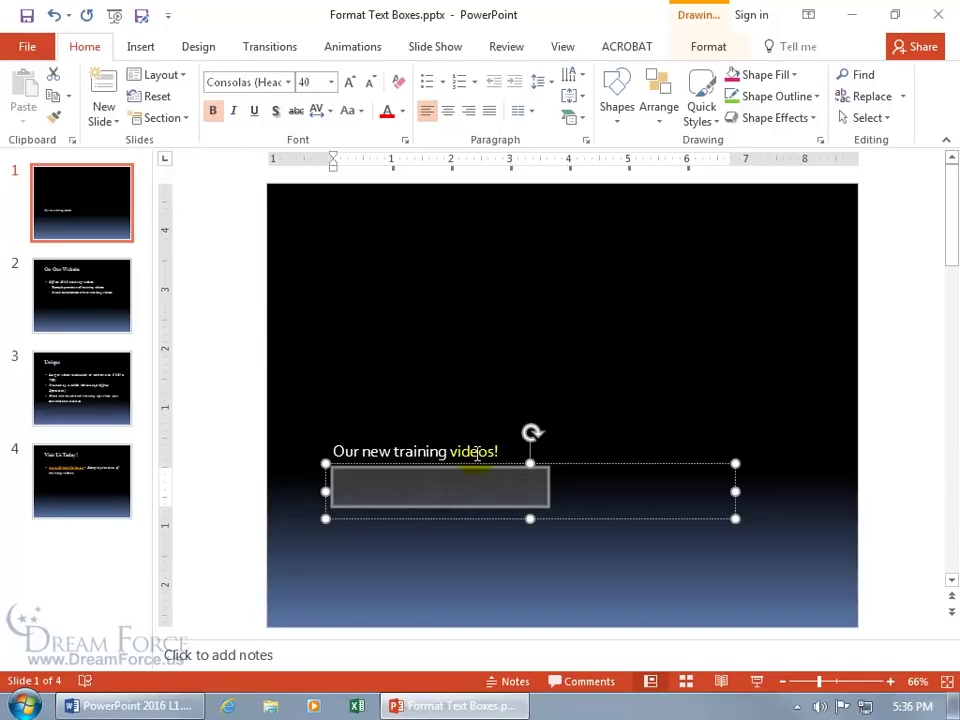
{"action": "left_click", "coordinate": [54, 16]}
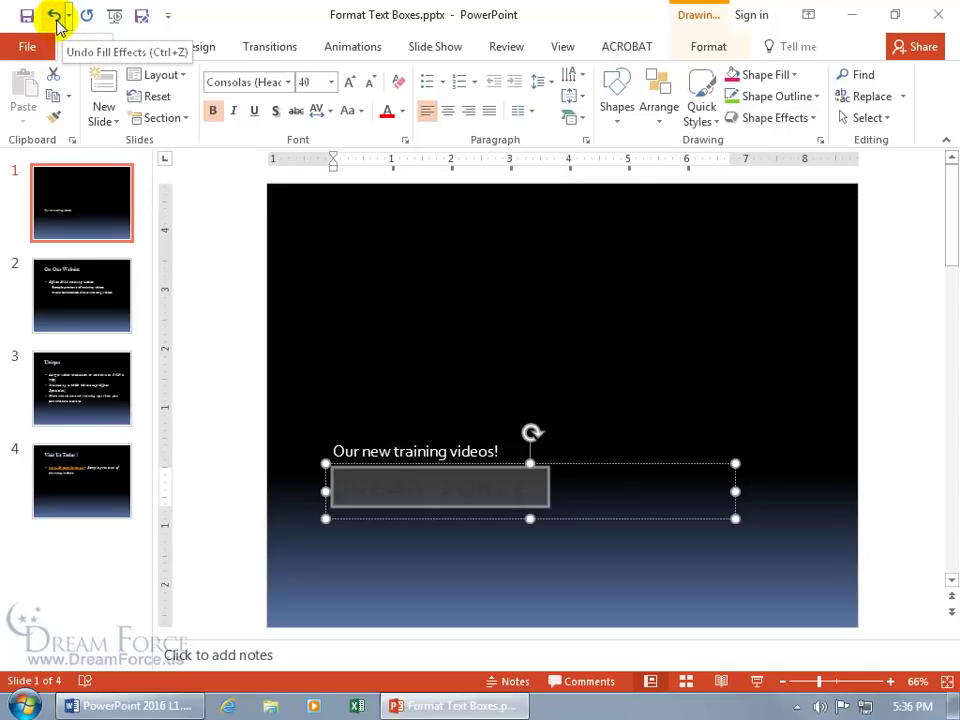
{"action": "left_click", "coordinate": [55, 17]}
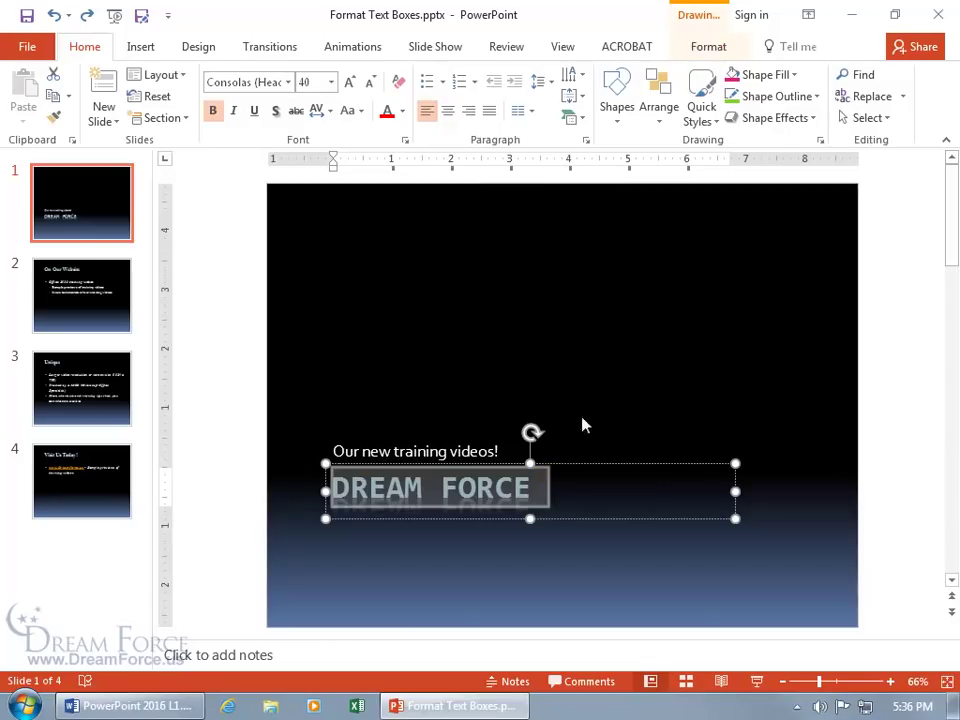
{"action": "left_click", "coordinate": [574, 364]}
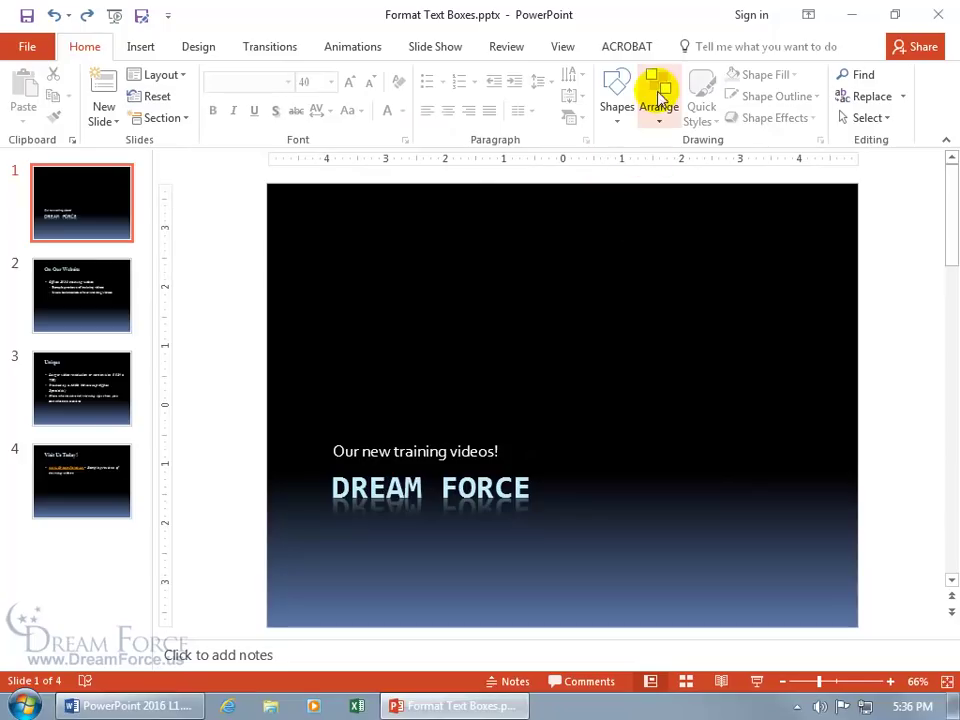
Select the DREAM FORCE text box and show its Drawing Tools Format options.
{"action": "left_click", "coordinate": [489, 485]}
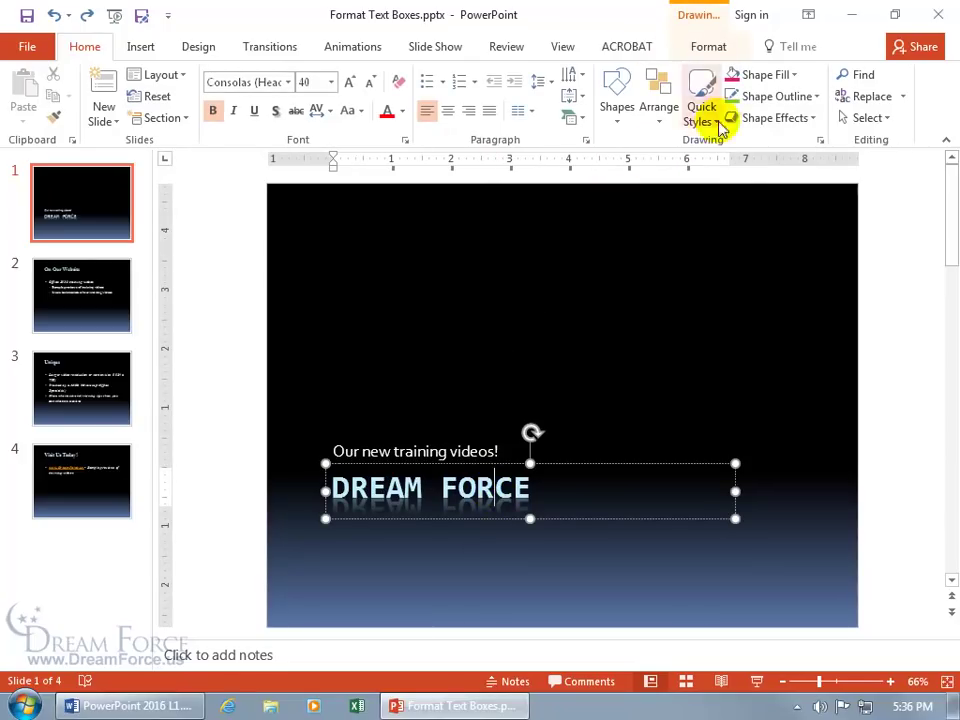
{"action": "left_click", "coordinate": [714, 48]}
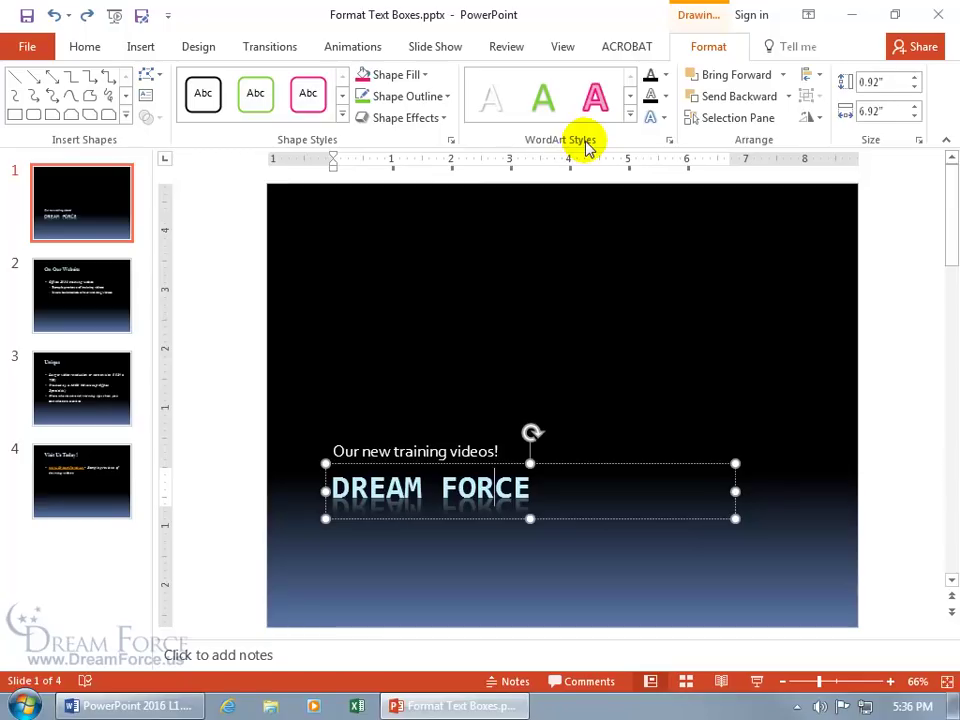
{"action": "left_click", "coordinate": [667, 80]}
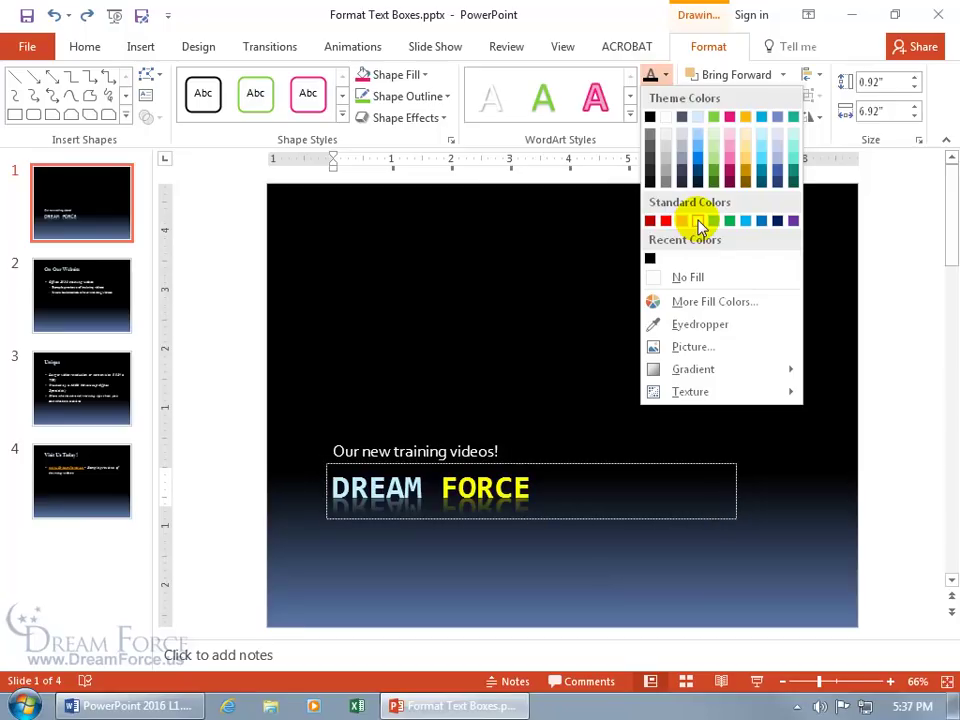
{"action": "left_click", "coordinate": [690, 347]}
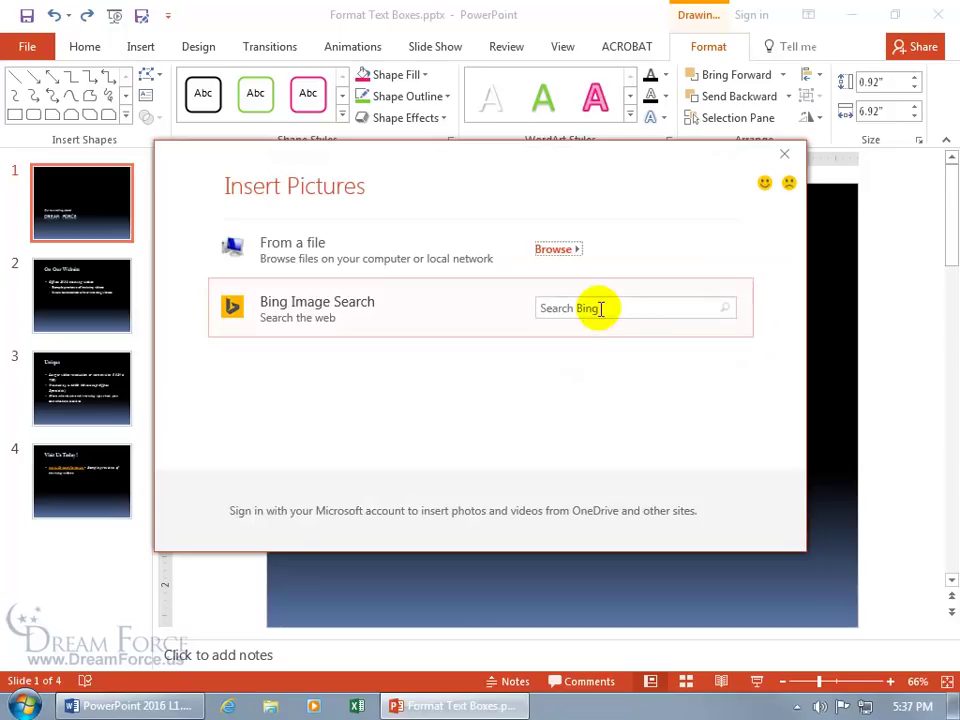
{"action": "left_click", "coordinate": [557, 250]}
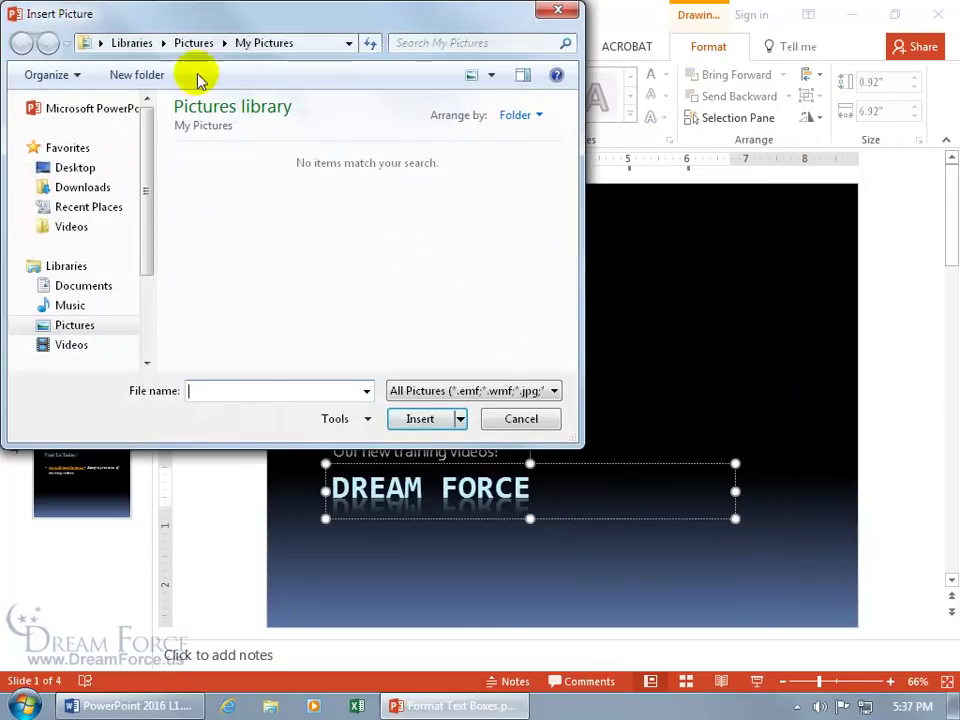
{"action": "left_click", "coordinate": [200, 44]}
{"action": "double_click", "coordinate": [343, 232]}
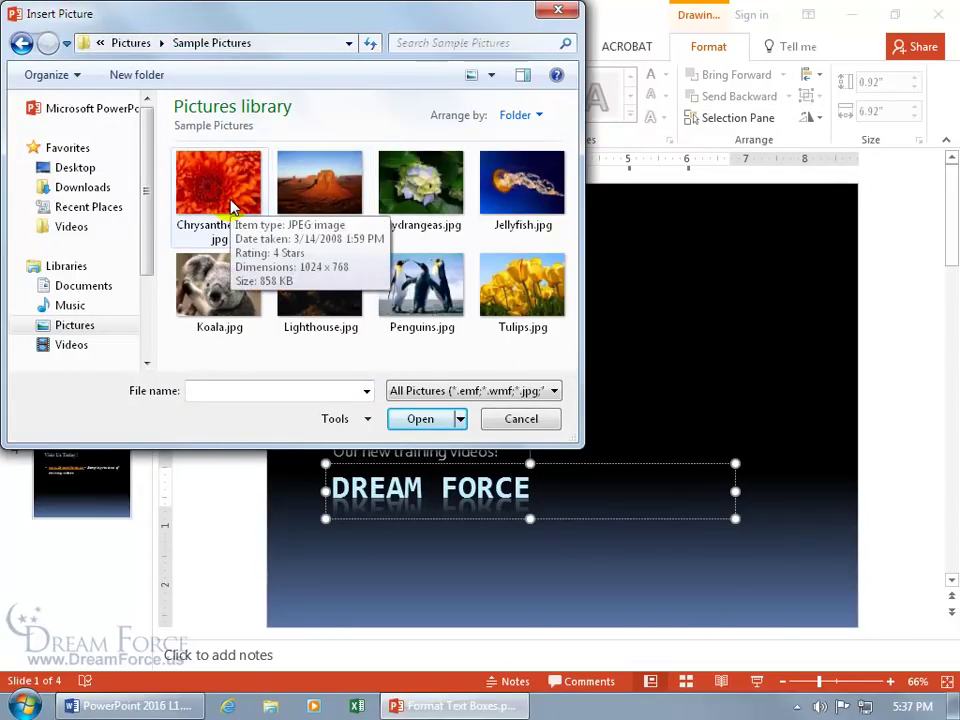
{"action": "key", "text": "Escape"}
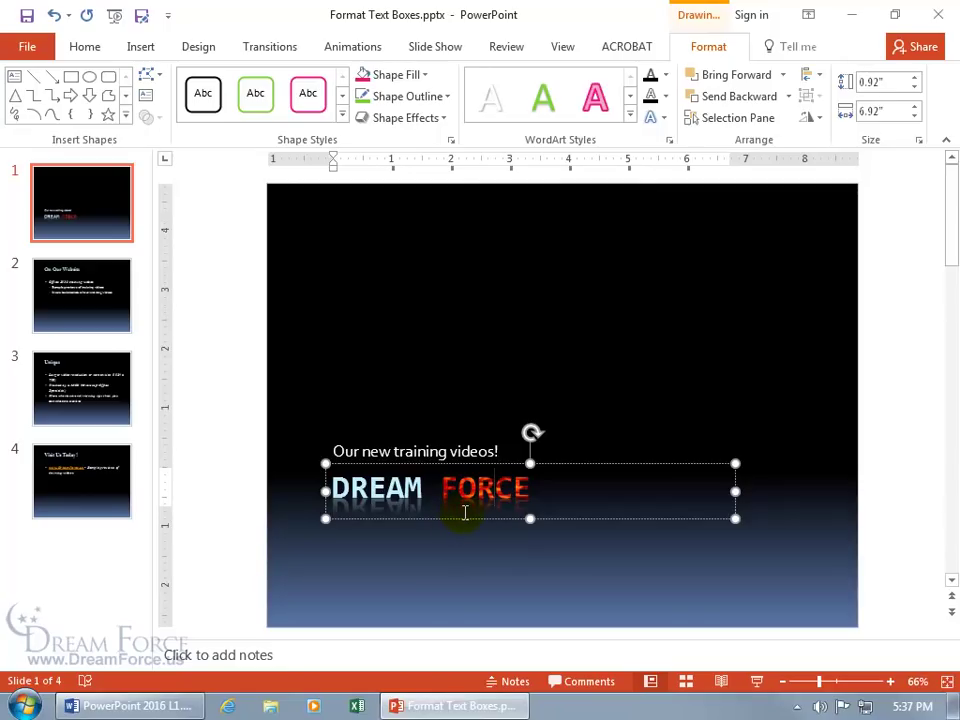
{"action": "left_click", "coordinate": [53, 15]}
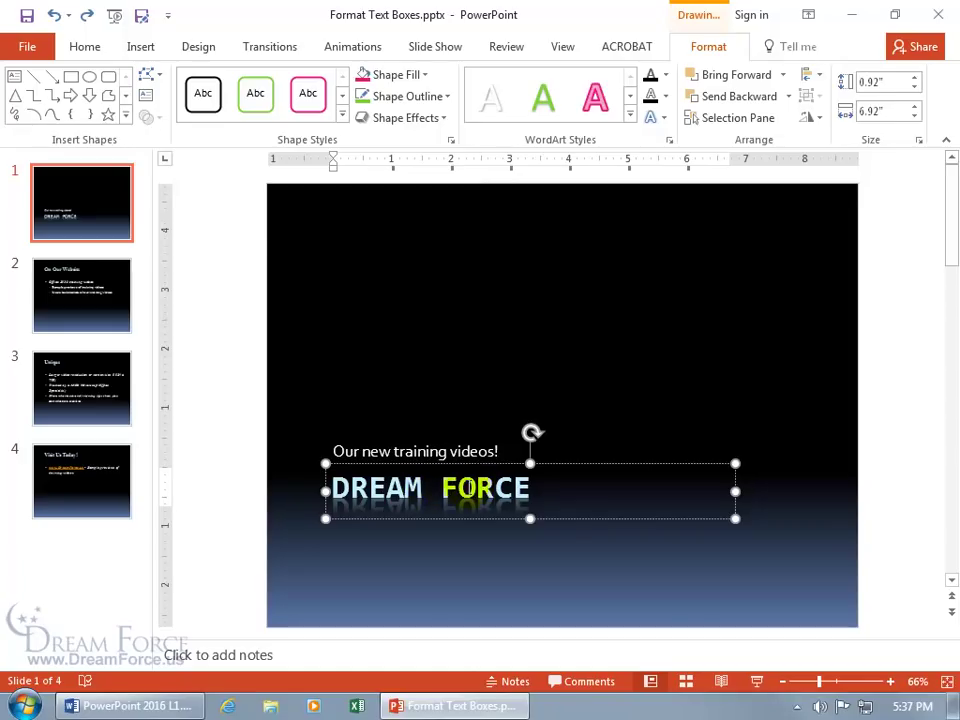
{"action": "left_click_drag", "start_coordinate": [520, 490], "coordinate": [340, 489]}
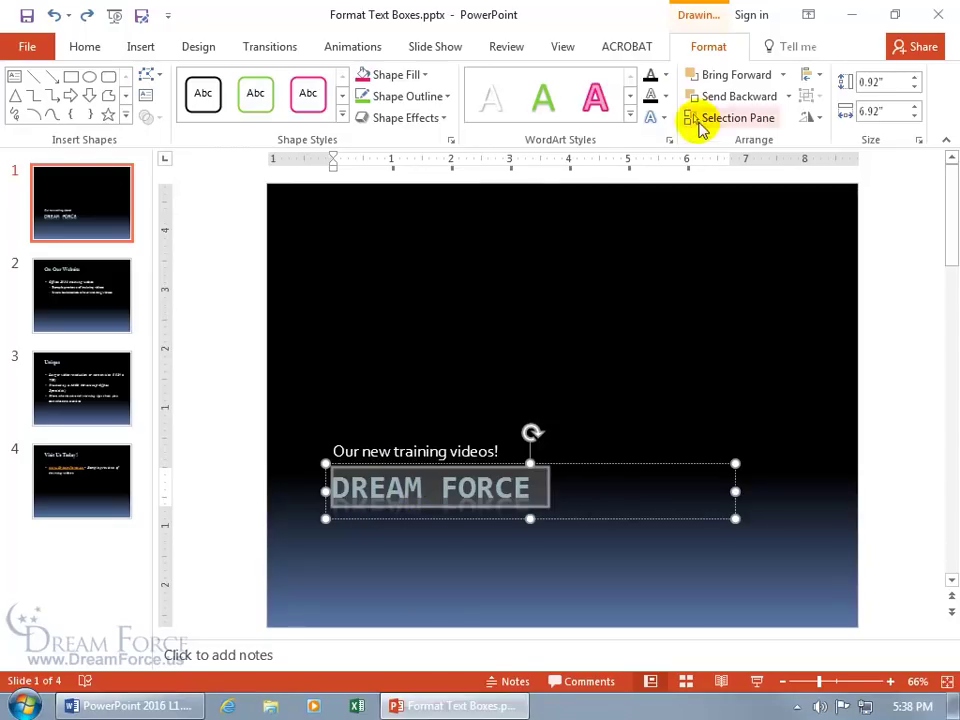
{"action": "left_click", "coordinate": [667, 76]}
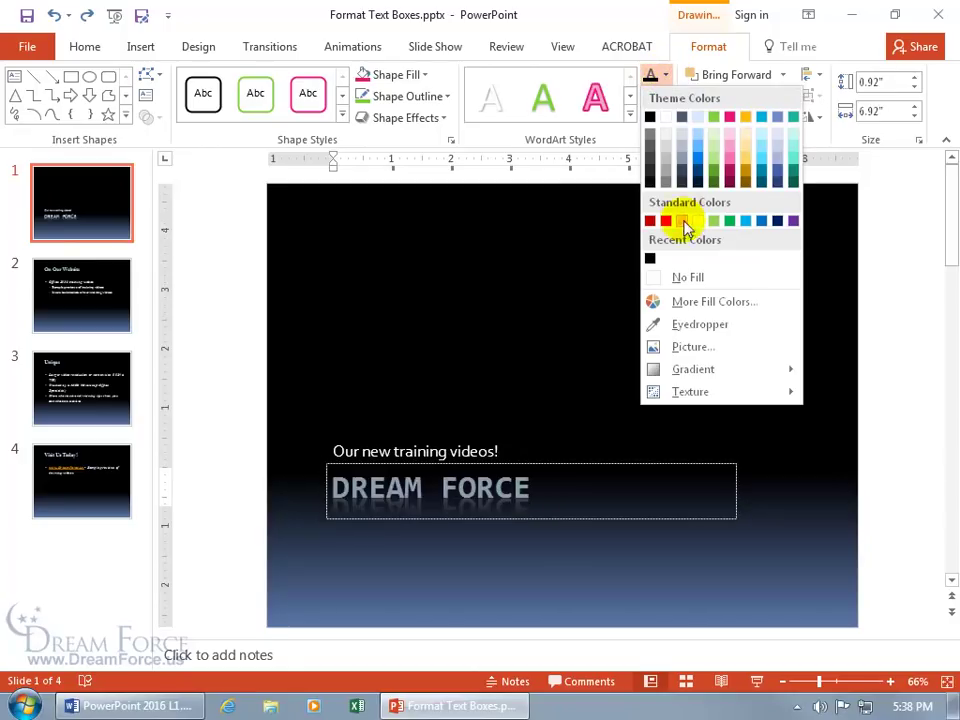
{"action": "mouse_move", "coordinate": [693, 372]}
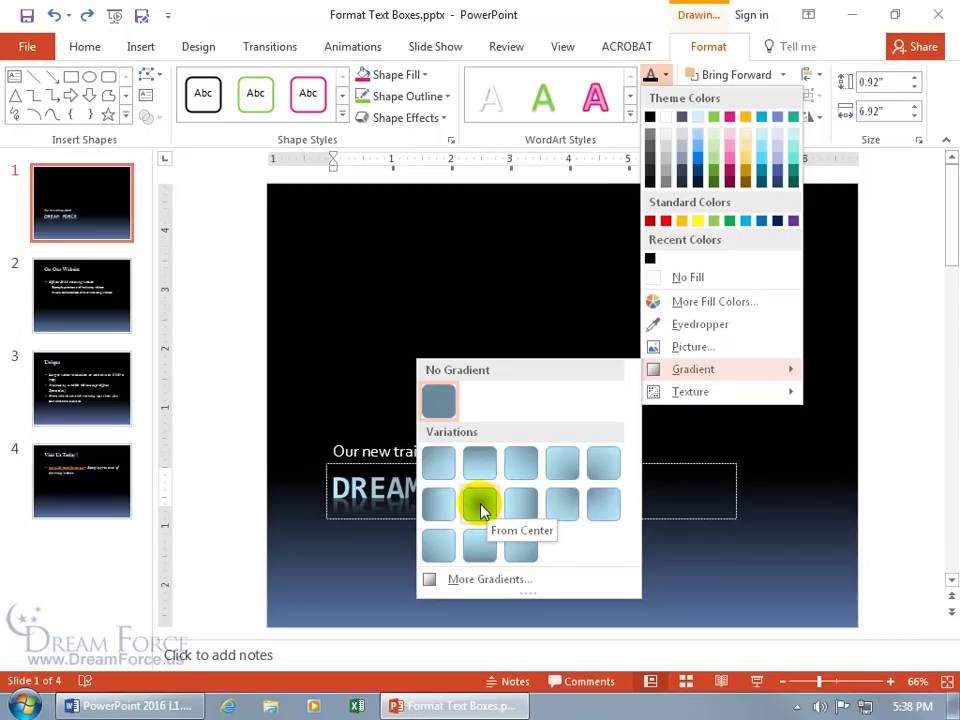
{"action": "left_click", "coordinate": [486, 580]}
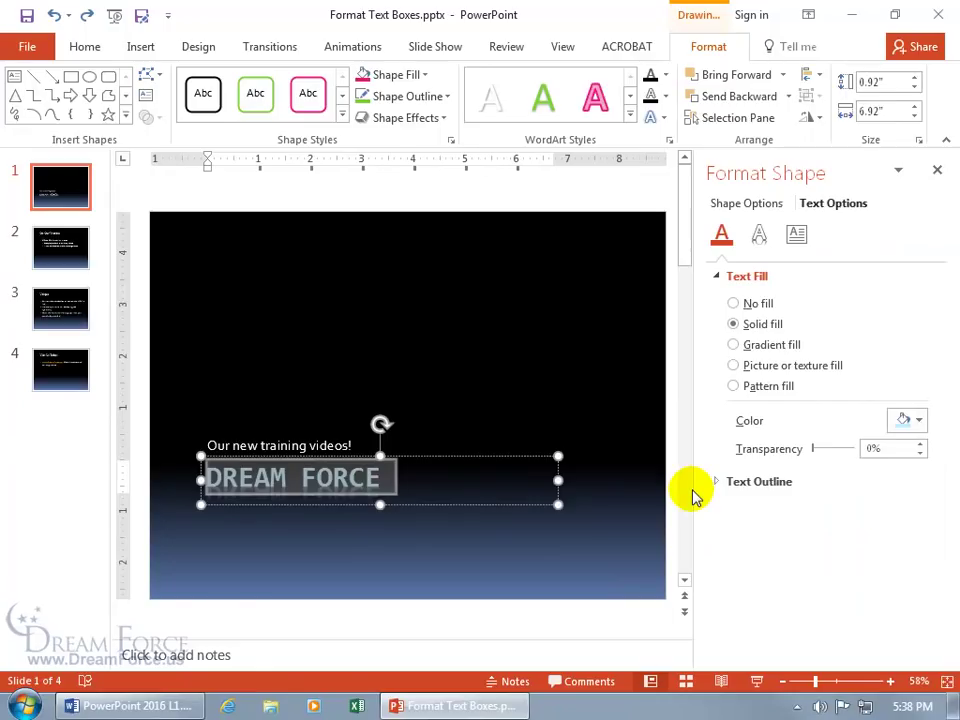
{"action": "left_click", "coordinate": [937, 171]}
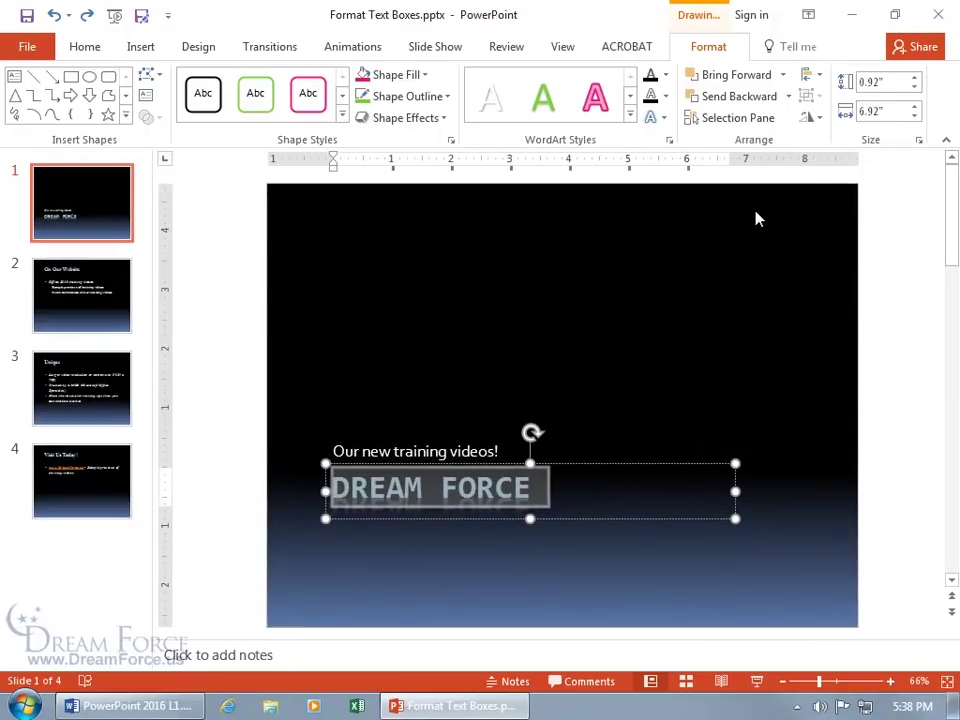
{"action": "left_click", "coordinate": [666, 76]}
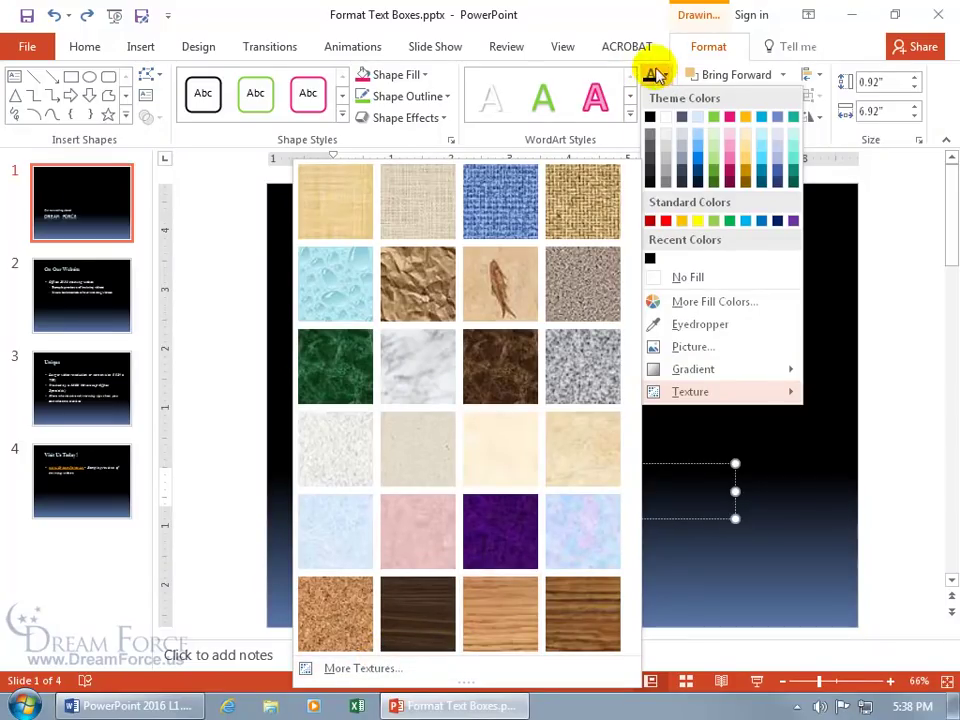
{"action": "left_click", "coordinate": [688, 50]}
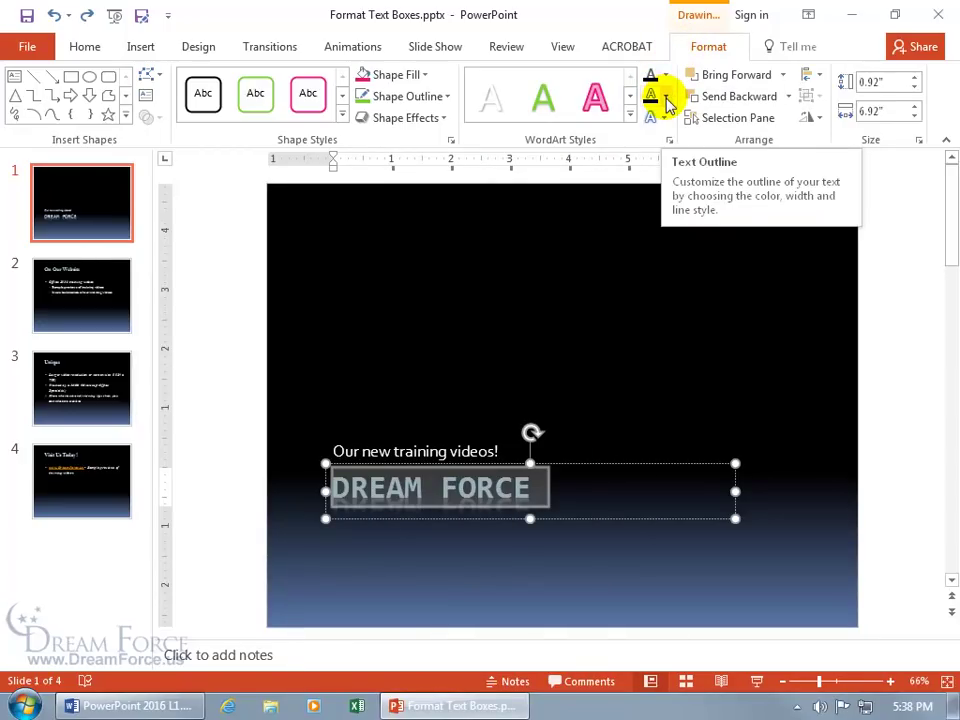
{"action": "left_click", "coordinate": [667, 100]}
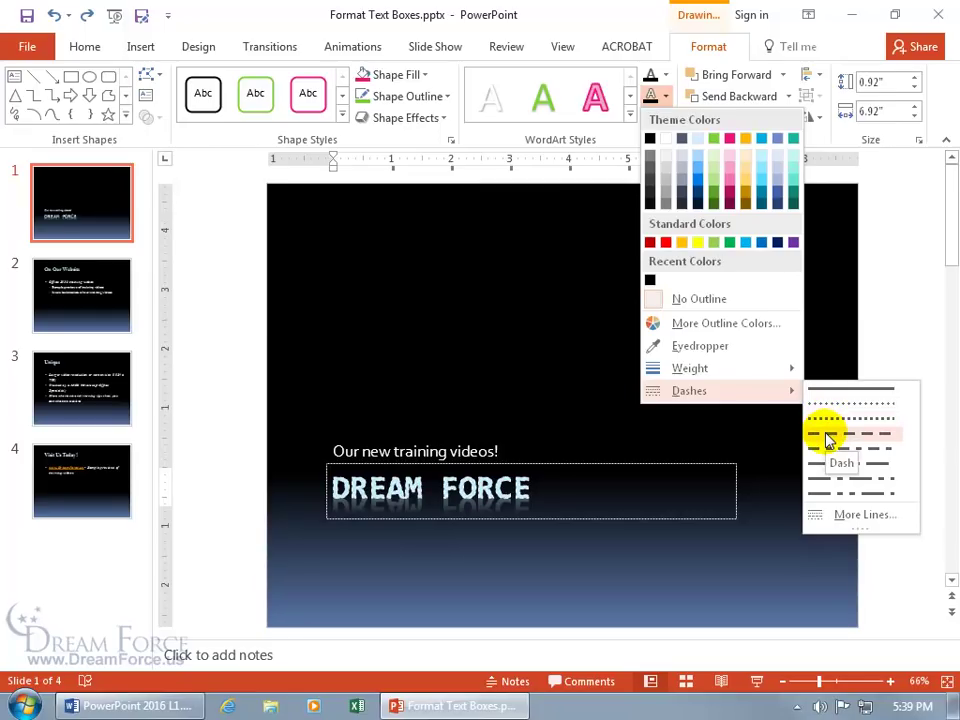
{"action": "left_click", "coordinate": [848, 518]}
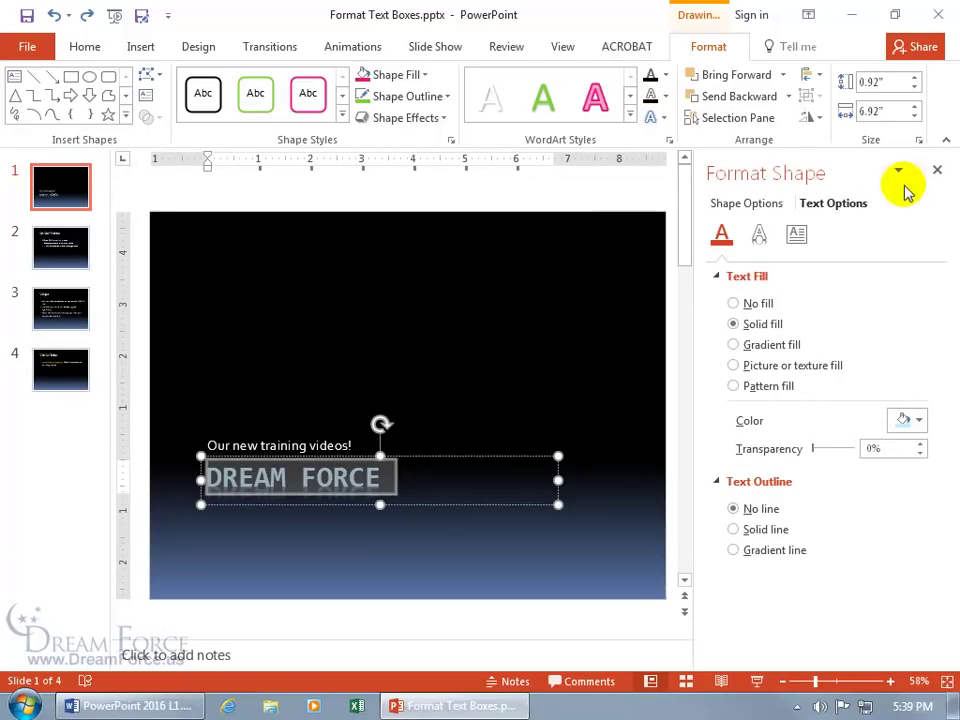
{"action": "left_click", "coordinate": [936, 170]}
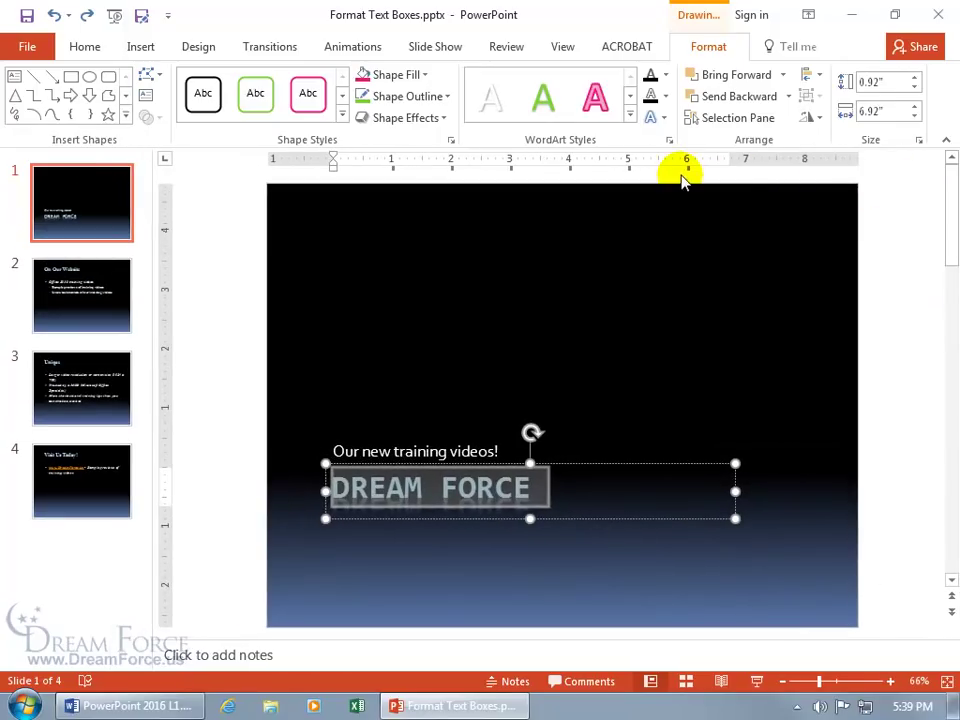
Apply the 'Glow: 18 point; Pink, Accent color 2' text effect, then reselect DREAM FORCE.
{"action": "left_click", "coordinate": [666, 120]}
{"action": "mouse_move", "coordinate": [674, 155]}
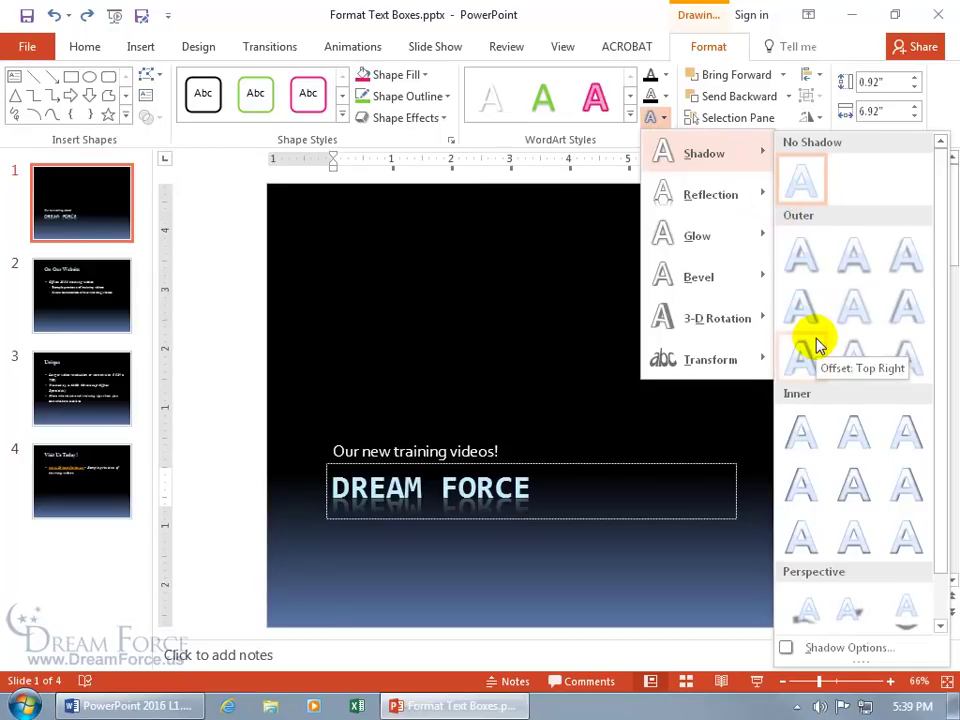
{"action": "mouse_move", "coordinate": [720, 210]}
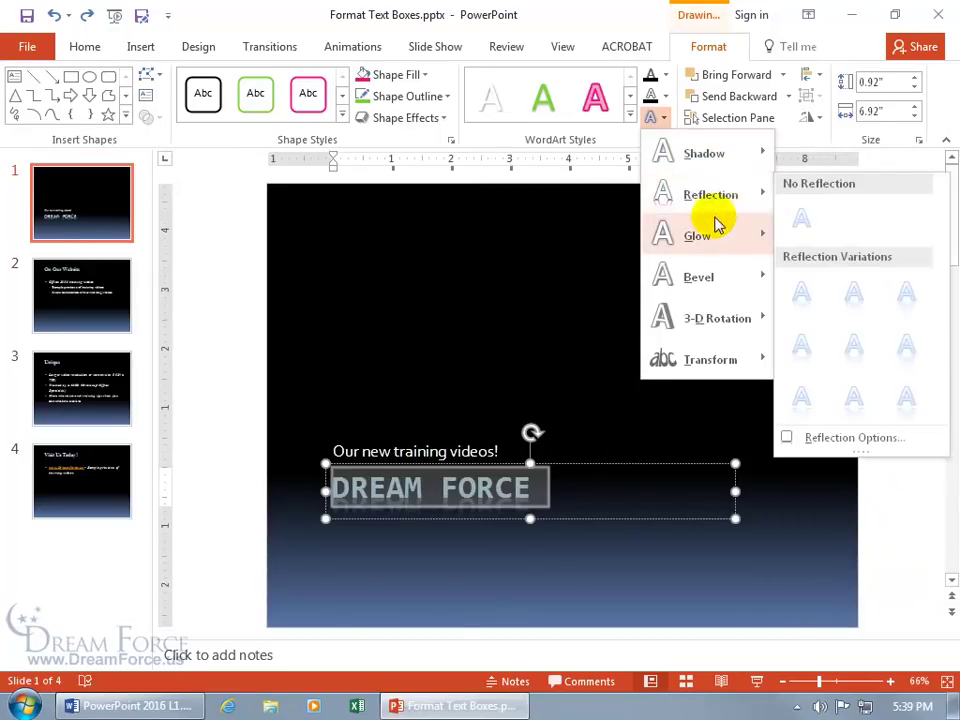
{"action": "mouse_move", "coordinate": [713, 236]}
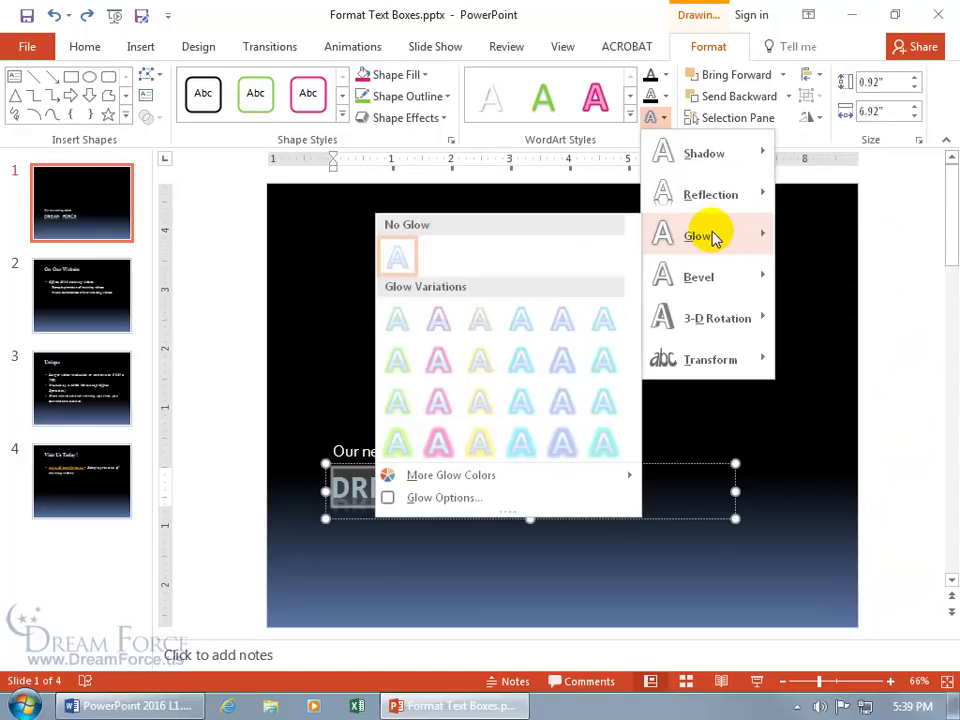
{"action": "left_click", "coordinate": [440, 448]}
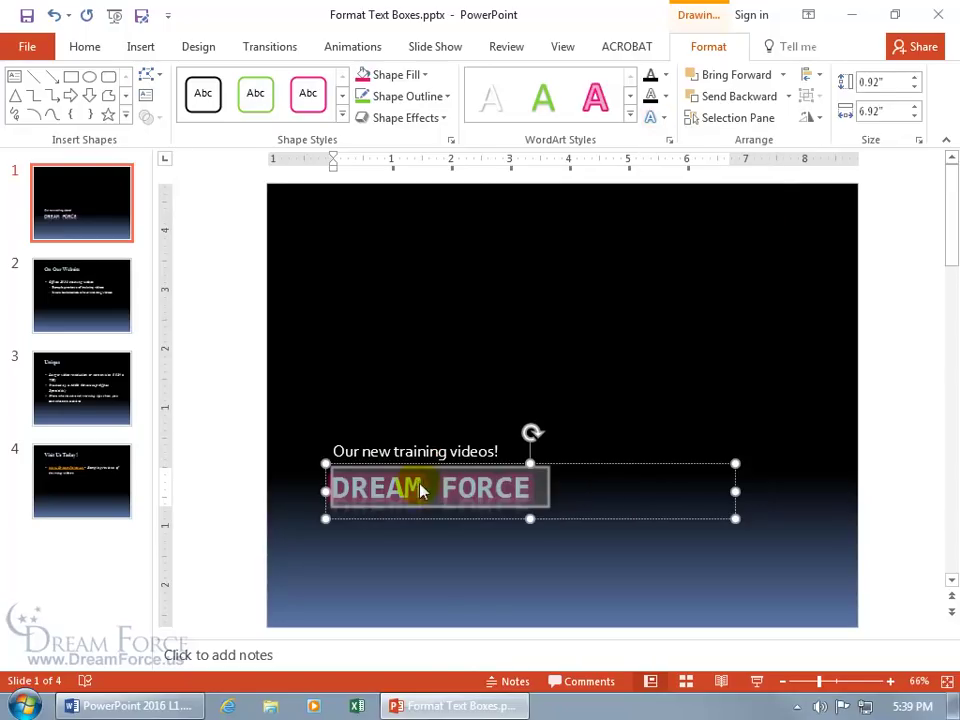
{"action": "left_click", "coordinate": [563, 419]}
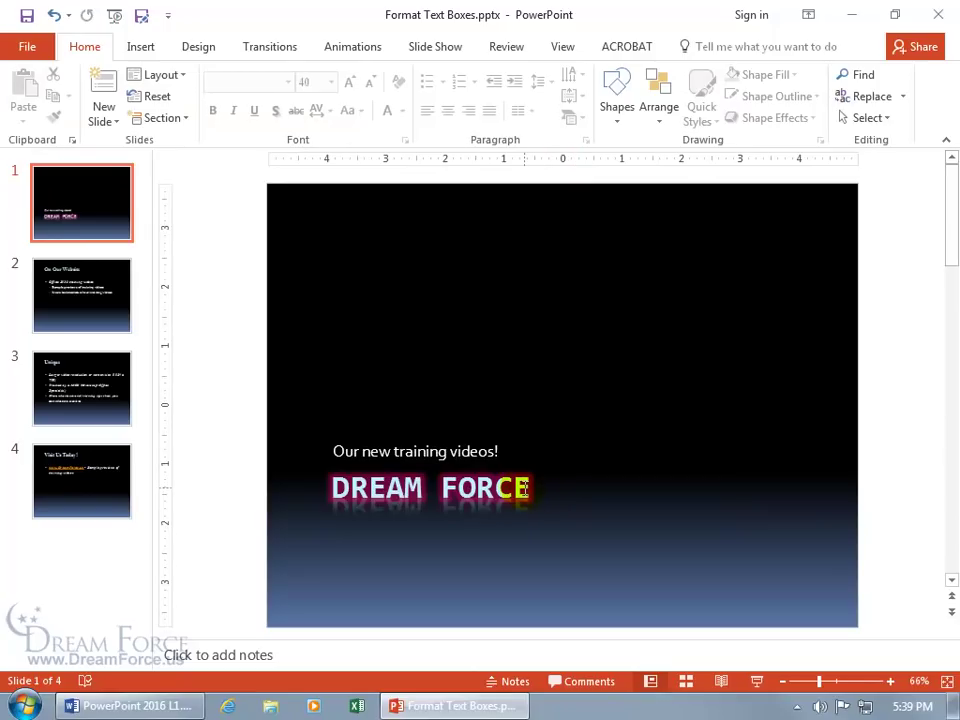
{"action": "left_click_drag", "start_coordinate": [538, 490], "coordinate": [330, 490]}
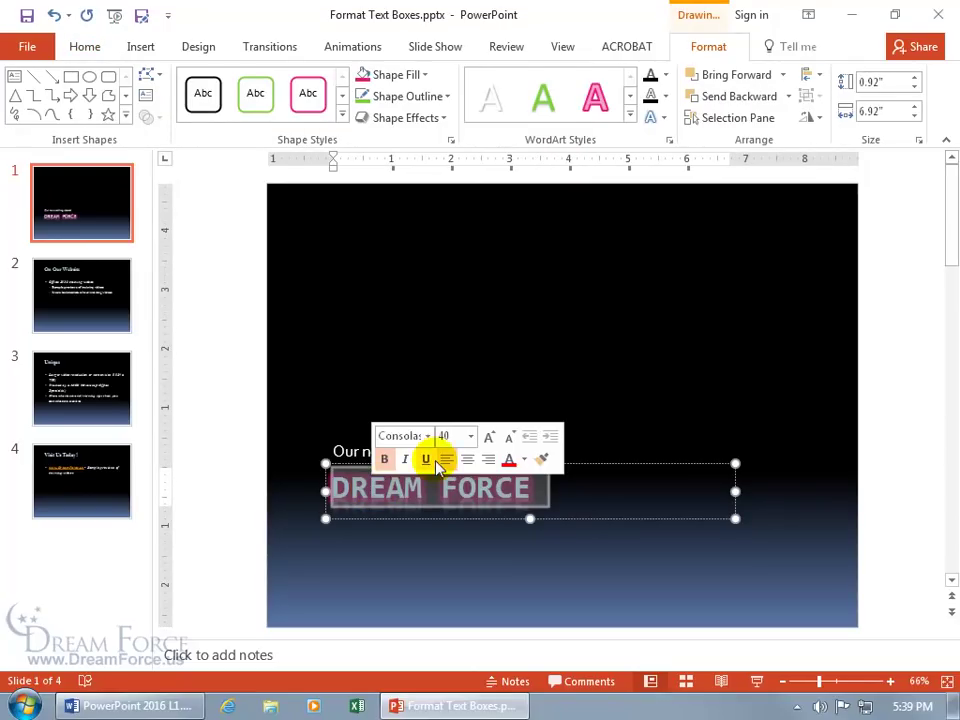
{"action": "left_click", "coordinate": [664, 118]}
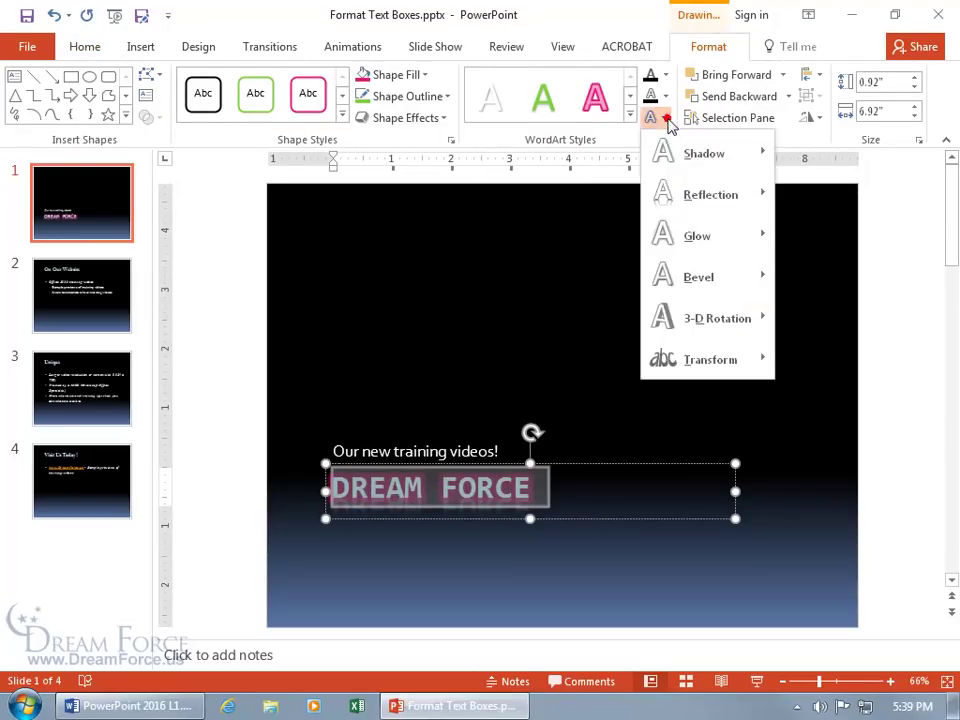
{"action": "mouse_move", "coordinate": [693, 280]}
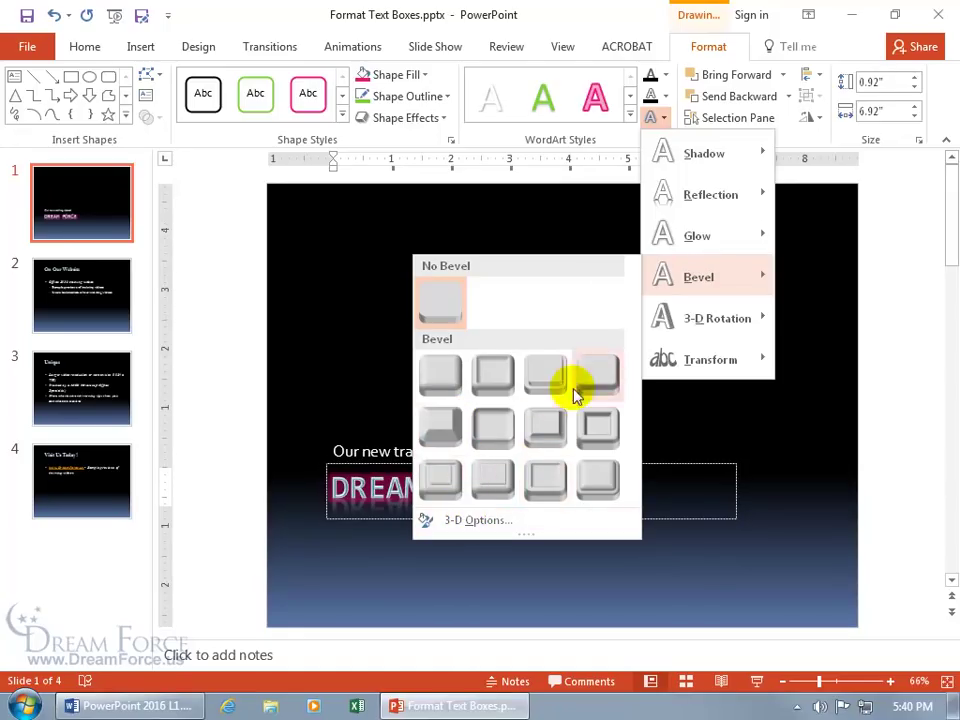
{"action": "mouse_move", "coordinate": [668, 318]}
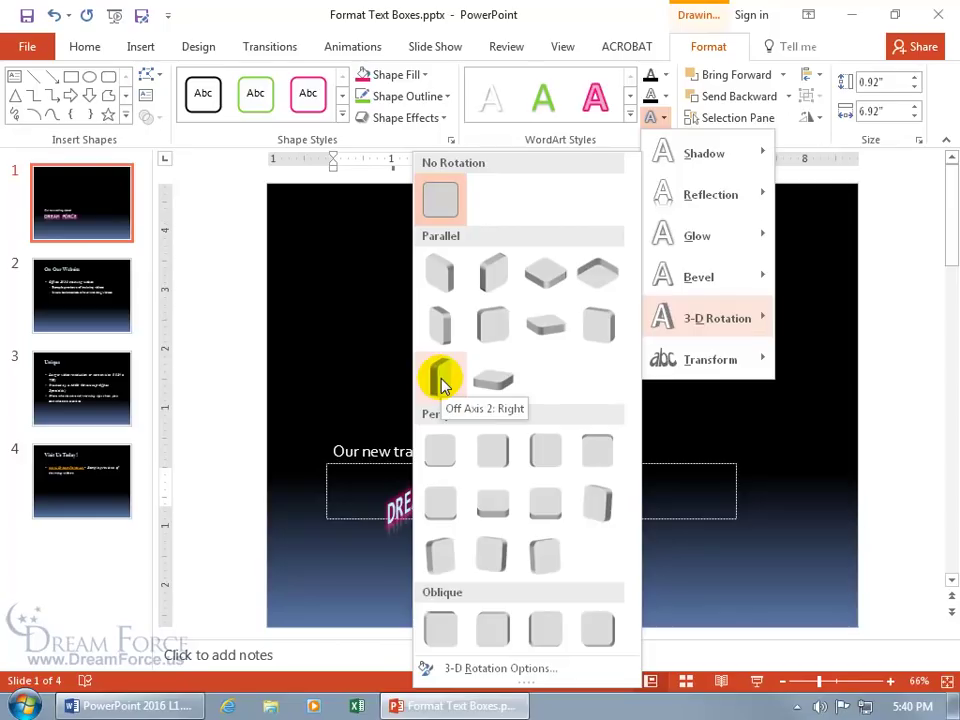
{"action": "mouse_move", "coordinate": [718, 366]}
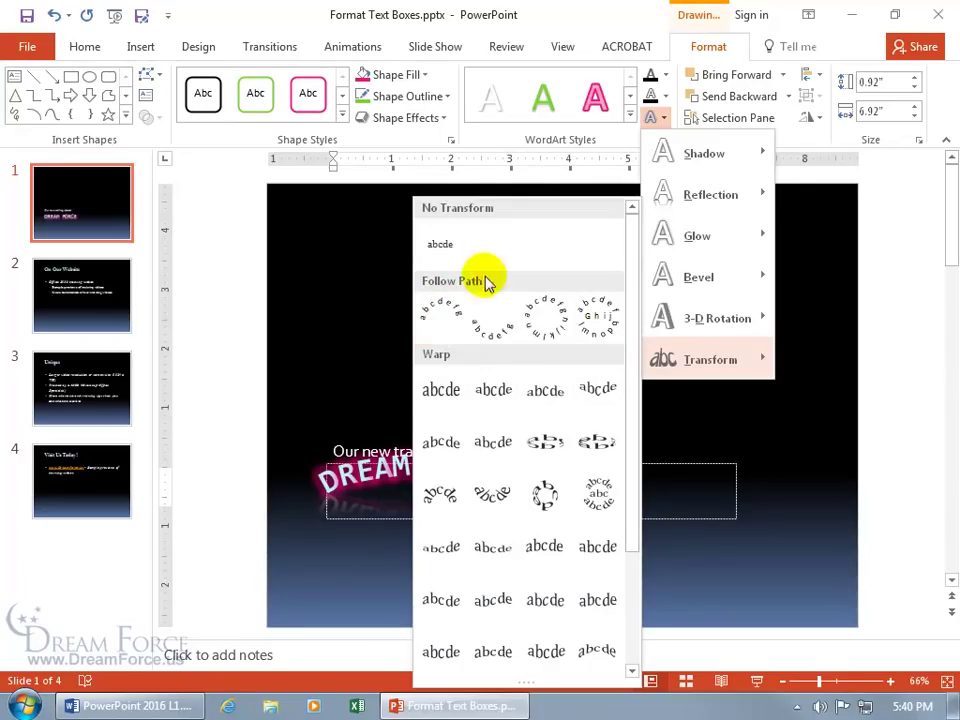
{"action": "left_click", "coordinate": [596, 140]}
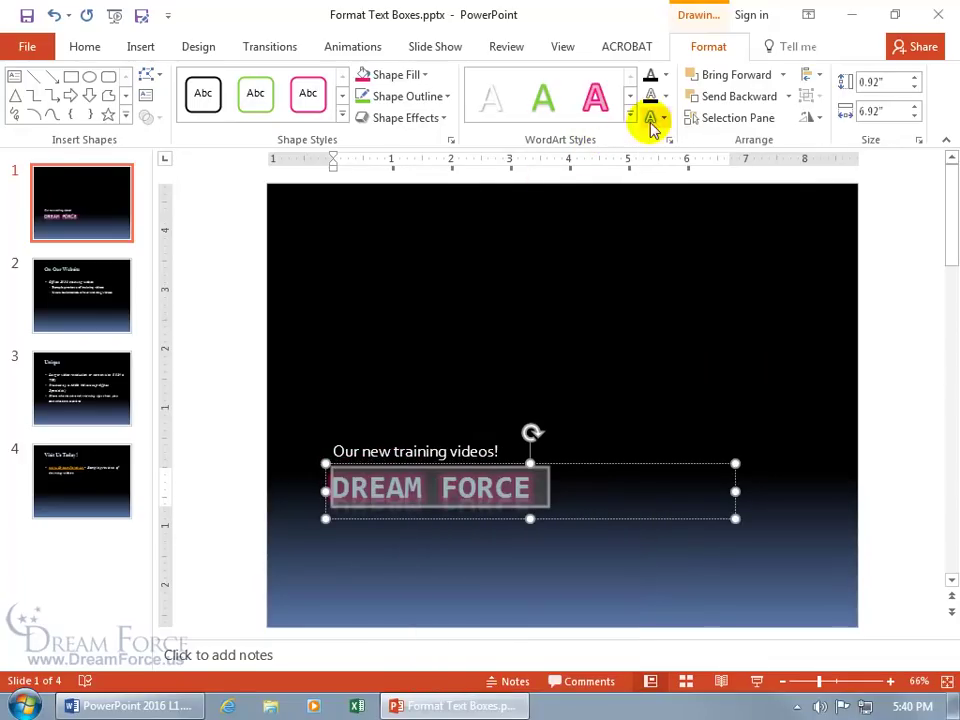